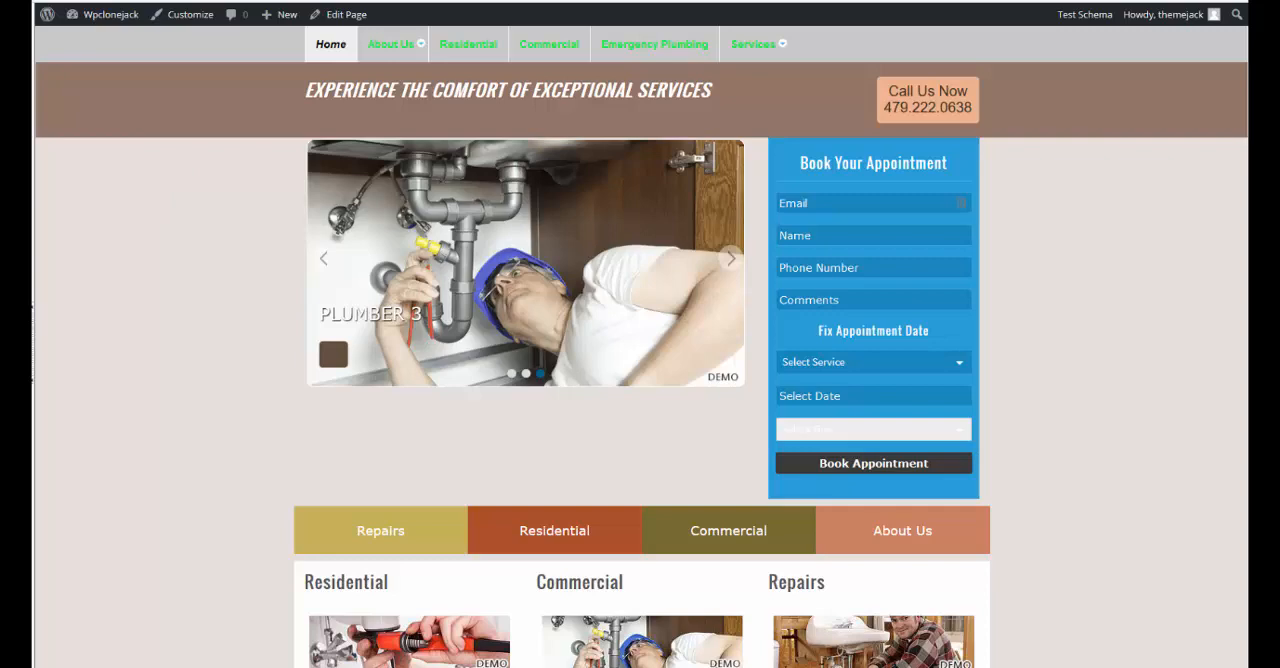
Open the service creation page of the Appointments section in the WordPress admin
click(18, 56)
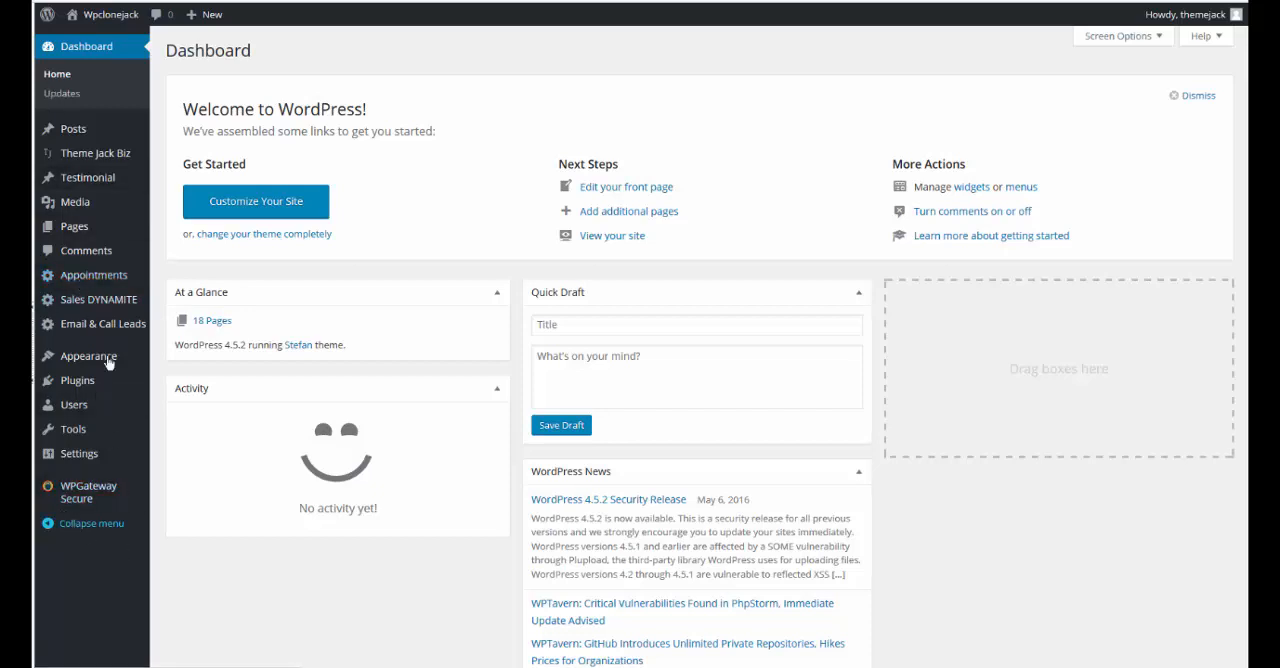
click(88, 276)
click(192, 101)
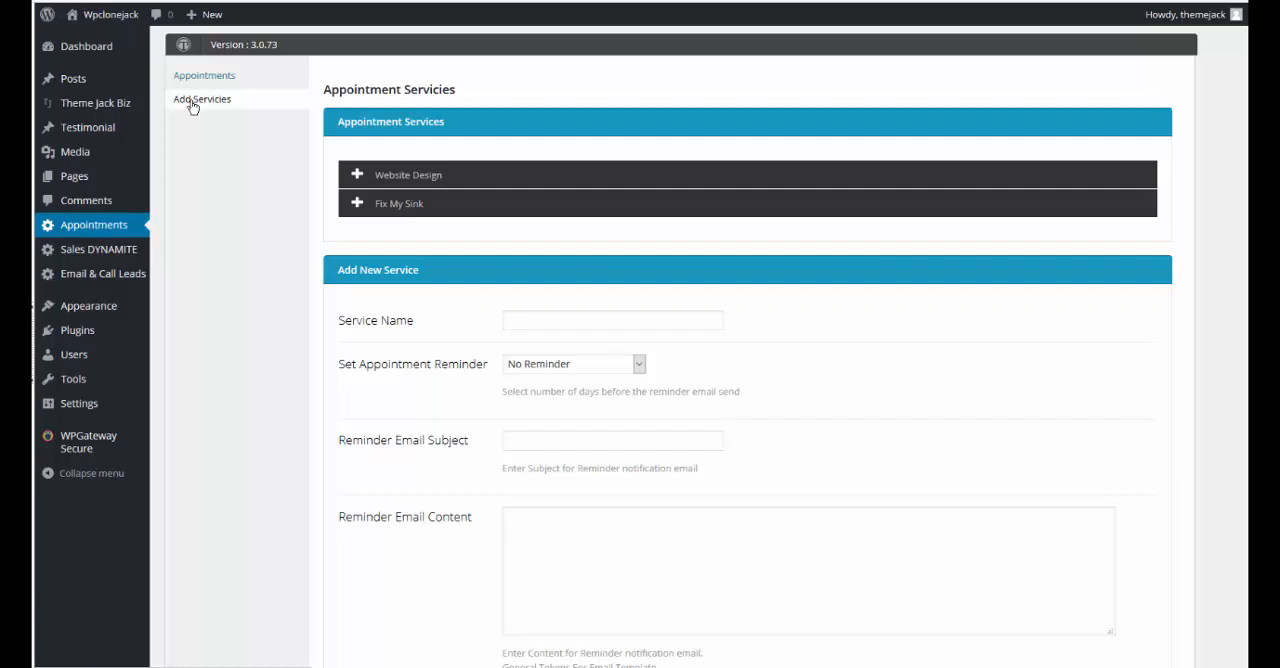
Name the new service "paint my house", with a reminder 2 days before and the reminder subject "Your House needs Painting"
click(541, 322)
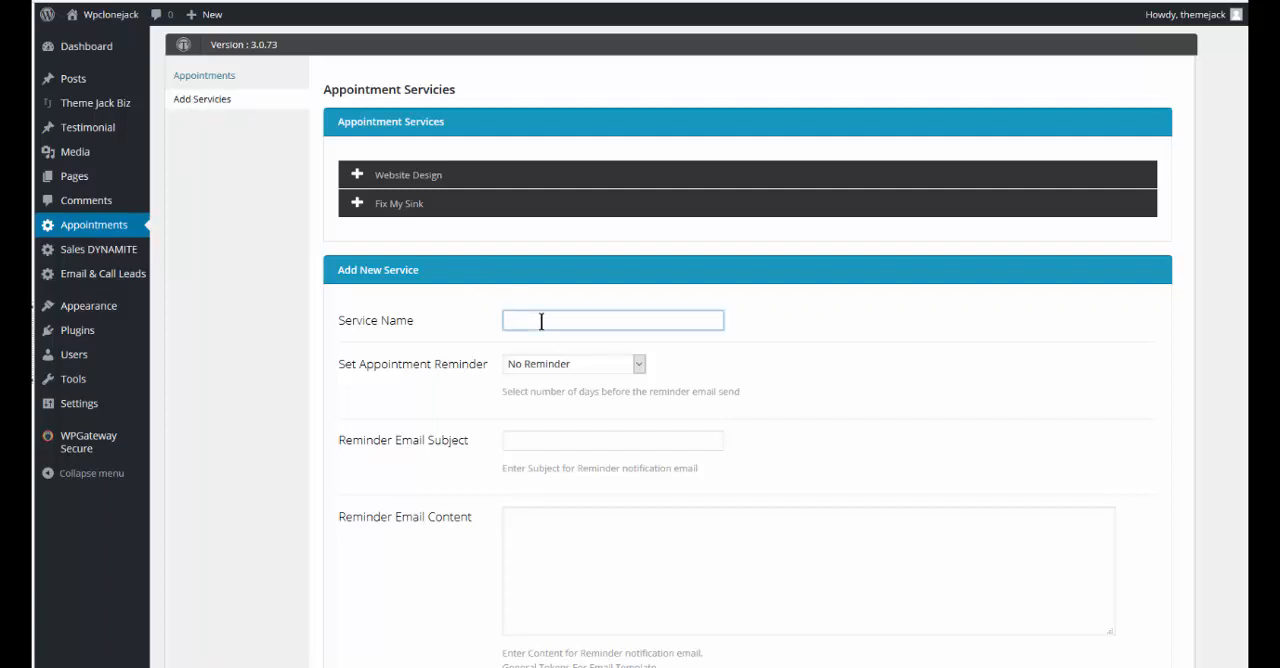
text(paint my house)
click(639, 364)
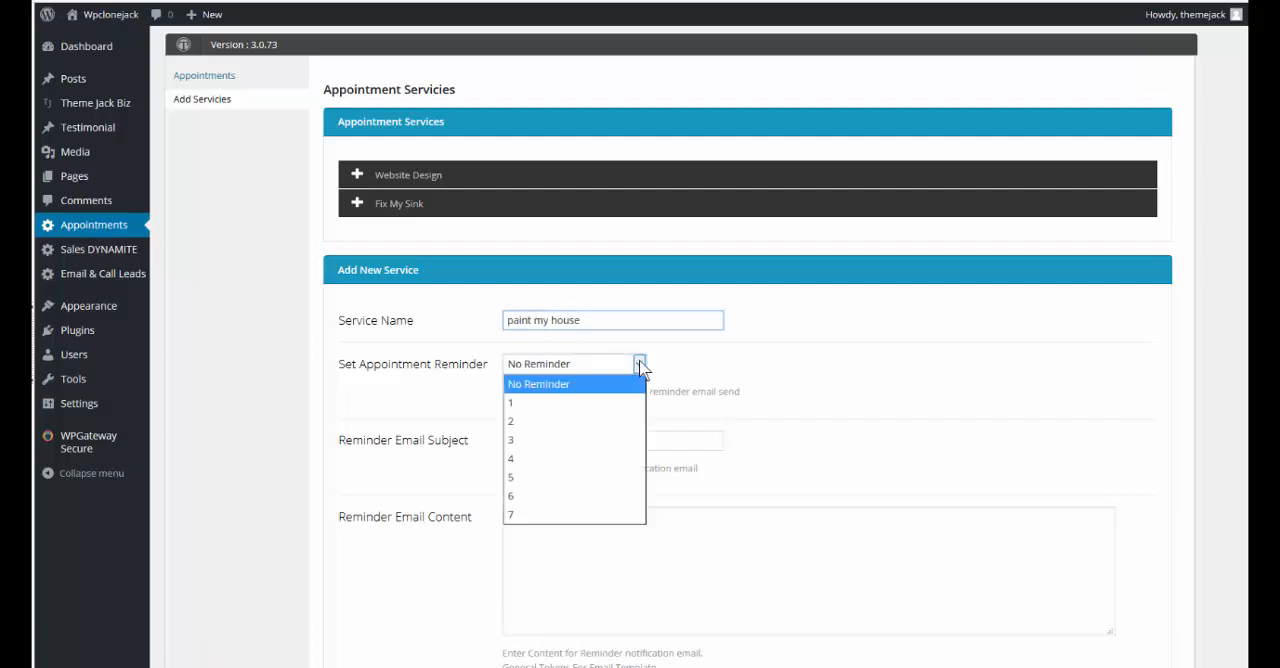
click(513, 425)
click(627, 443)
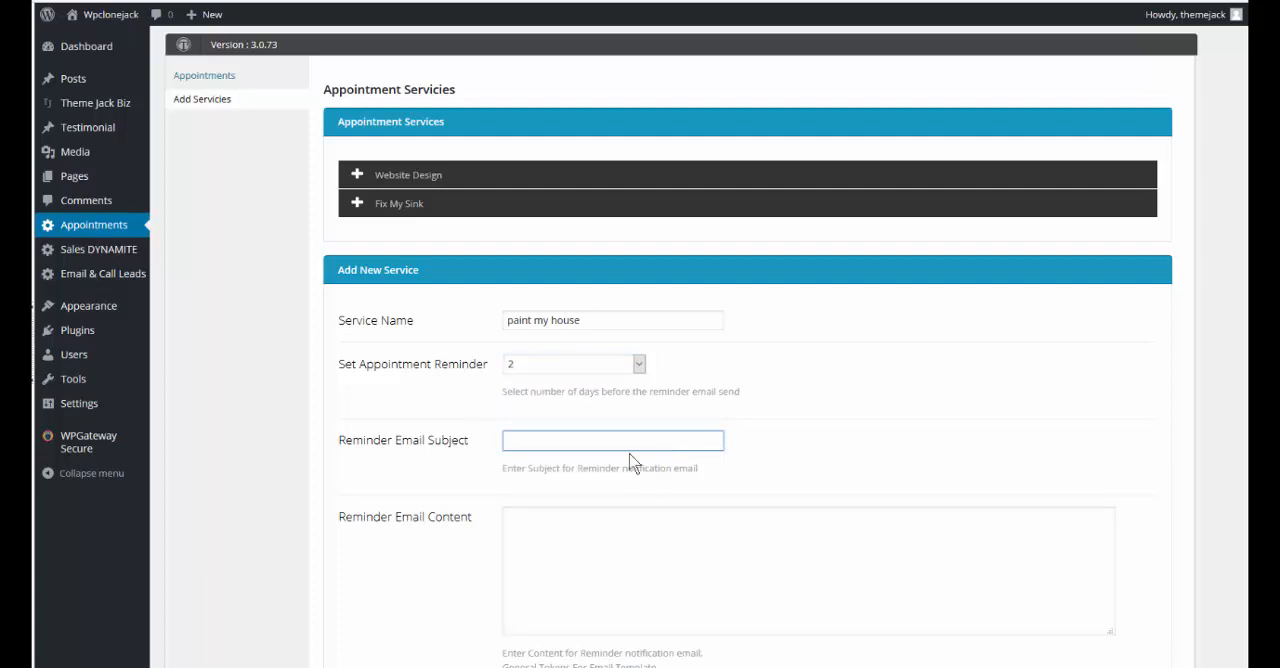
text(Your House needs Painting)
Paste the token template into the reminder email content and remove the temp_email, temp_second_field, temp_third_field and temp_fourth_field tokens
click(594, 522)
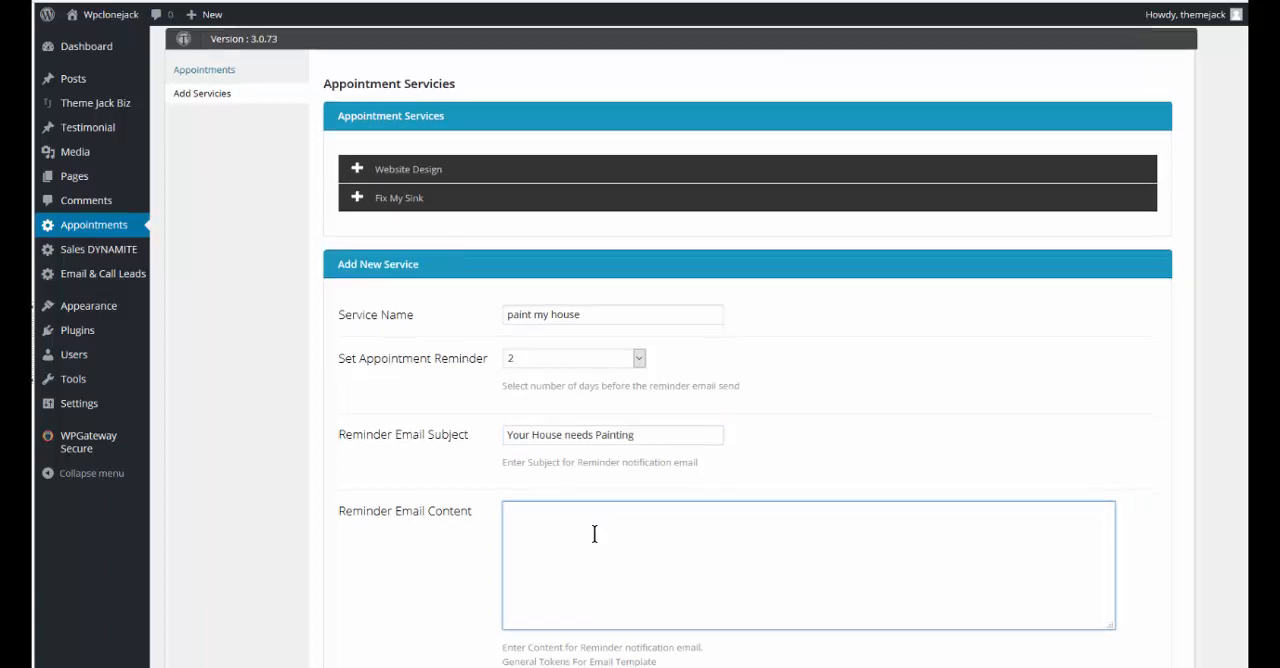
scroll(609, 348, down, 3)
text(Hi [temp_email] [temp_first_field] [temp_second_field] [temp_third_field] [temp_fourth_field] [service] [service_date] [service_time])
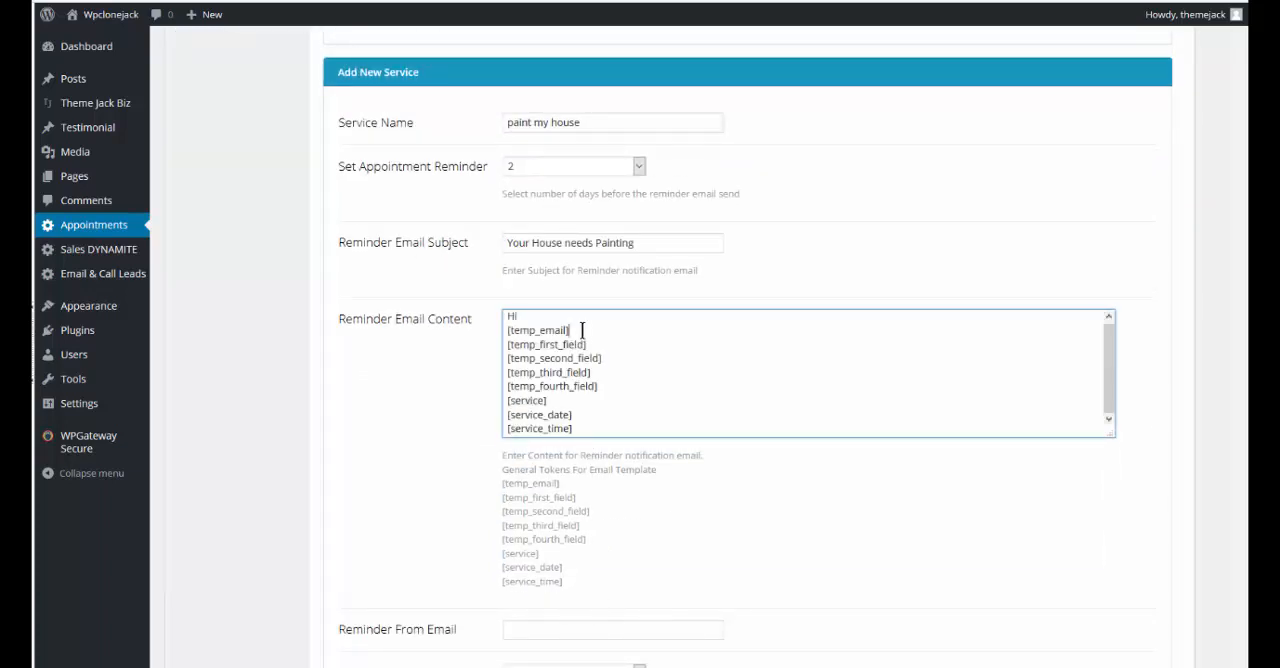
drag(569, 330, 505, 328)
key(Delete)
key(Delete)
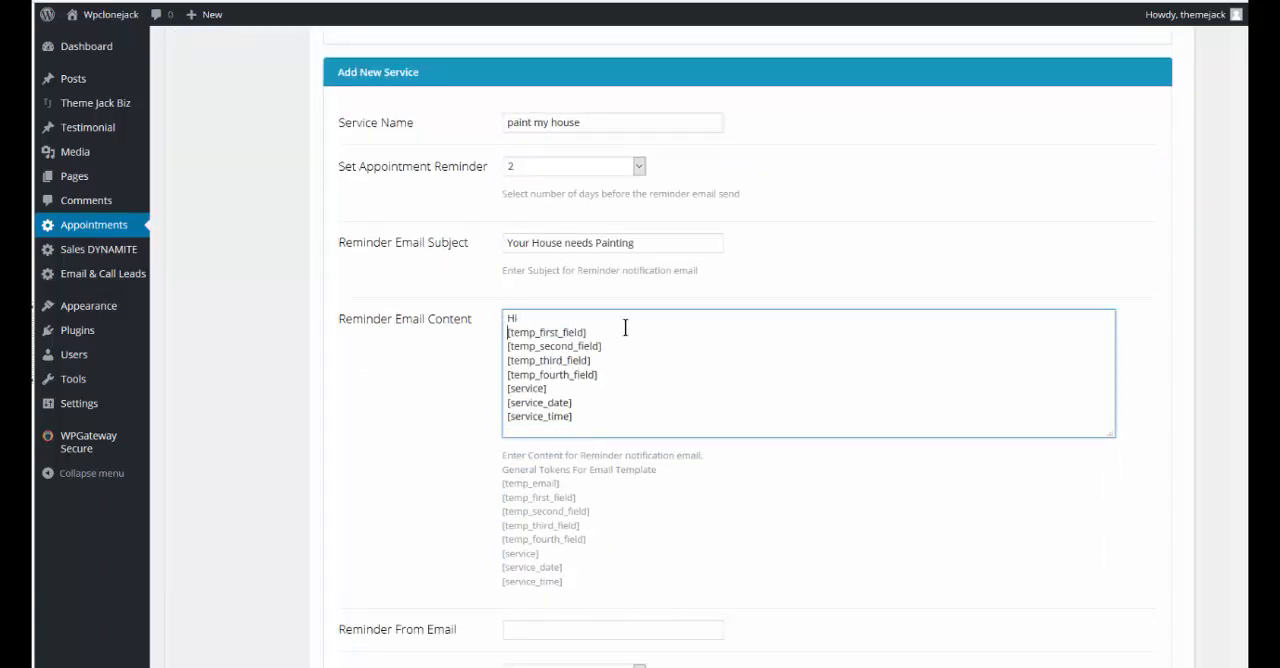
drag(612, 383, 505, 344)
key(Delete)
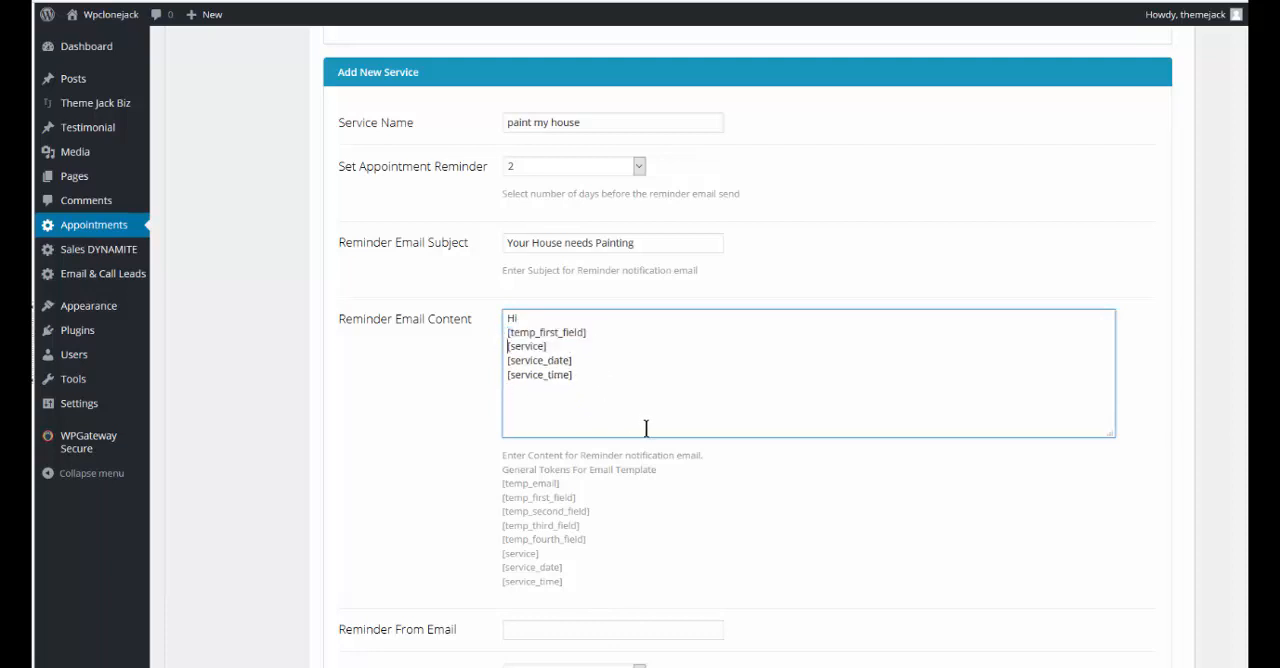
Fill in the reminder's from email address and set the theme mail server to Yes
scroll(646, 428, down, 3)
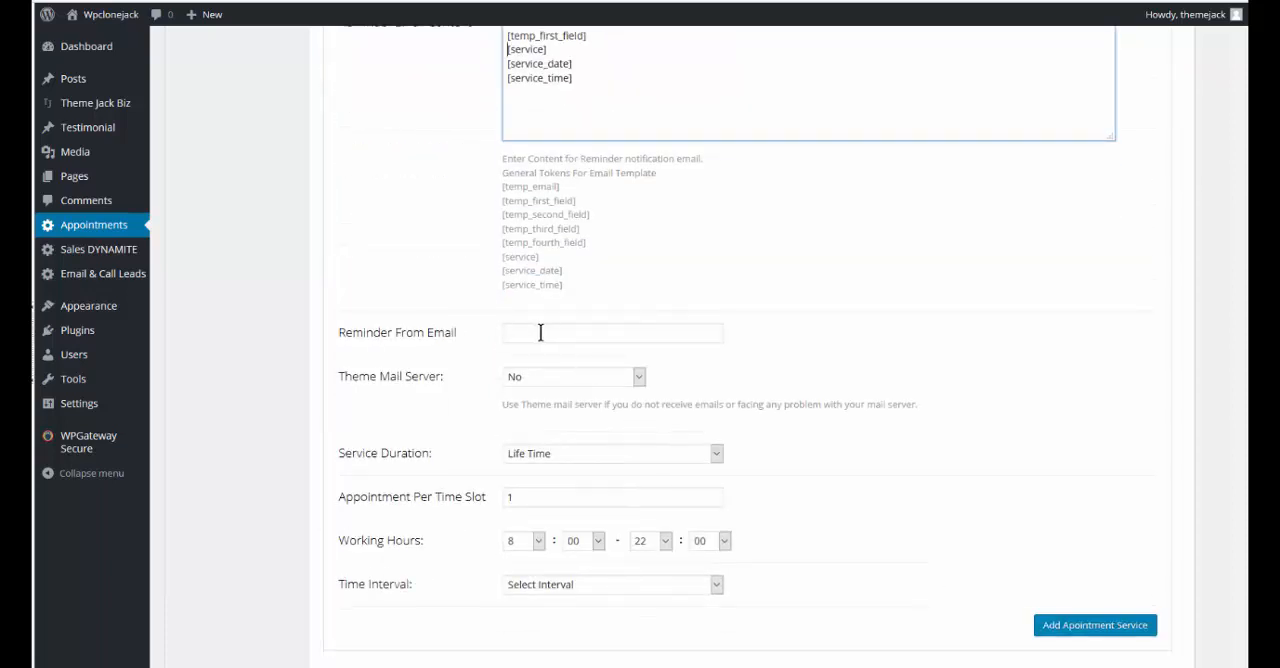
click(536, 333)
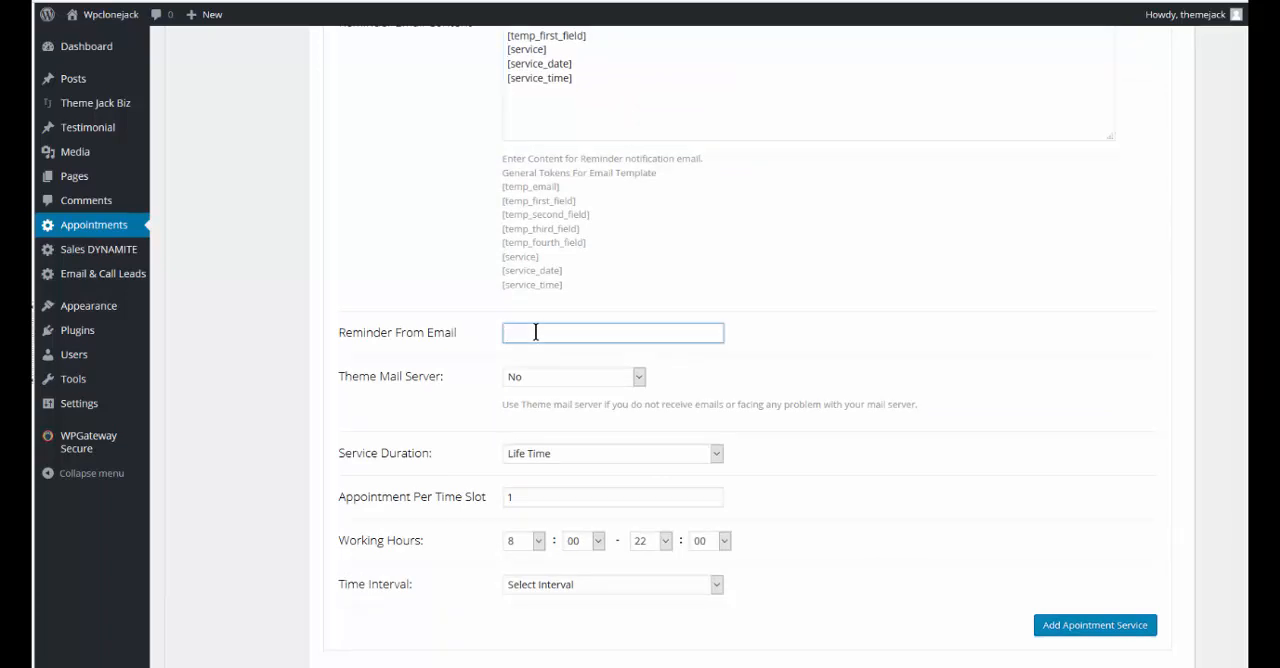
text(K)
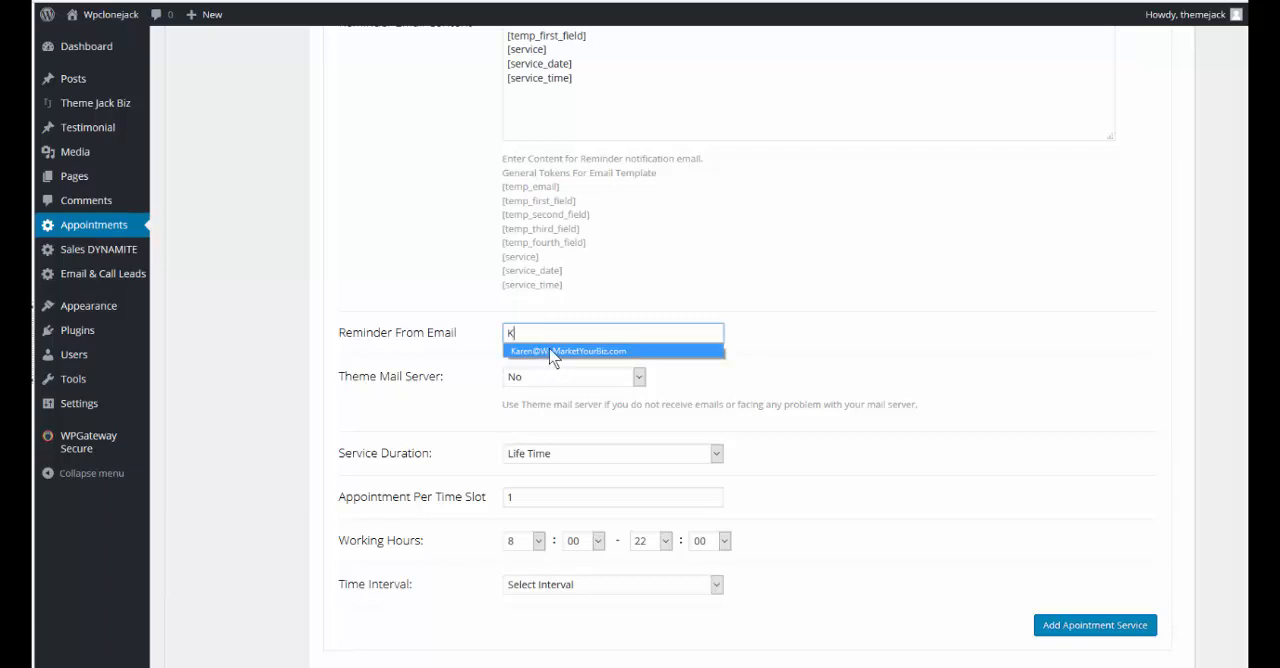
click(553, 352)
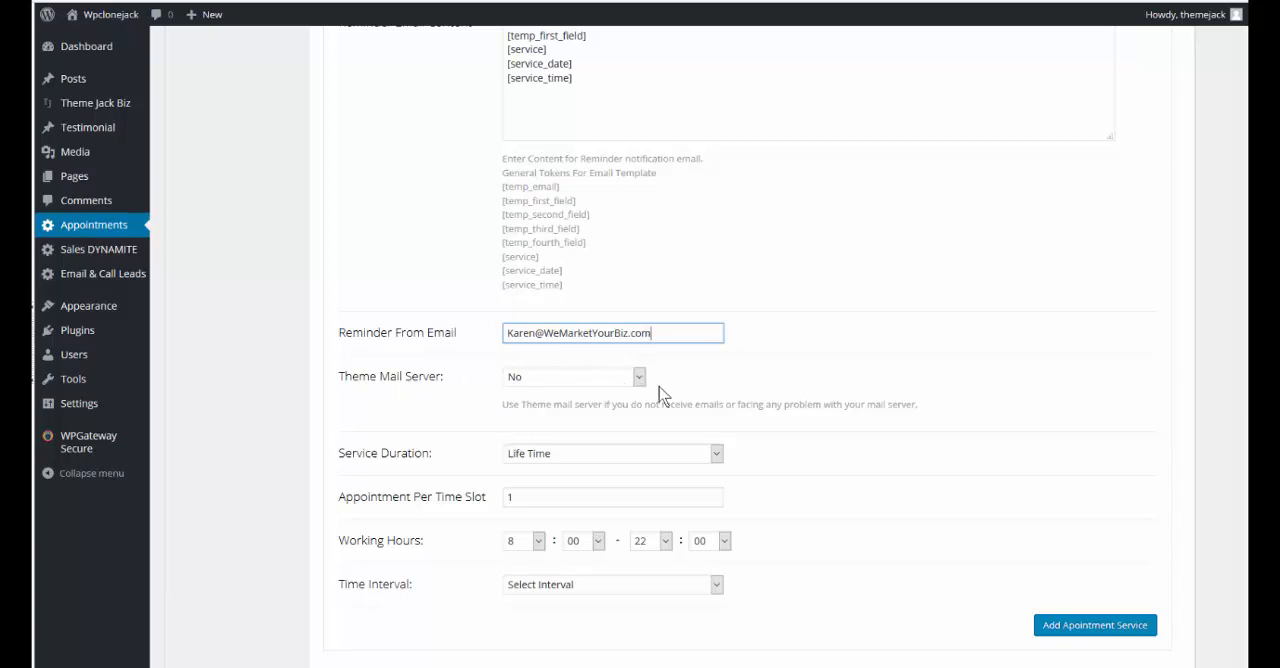
click(639, 377)
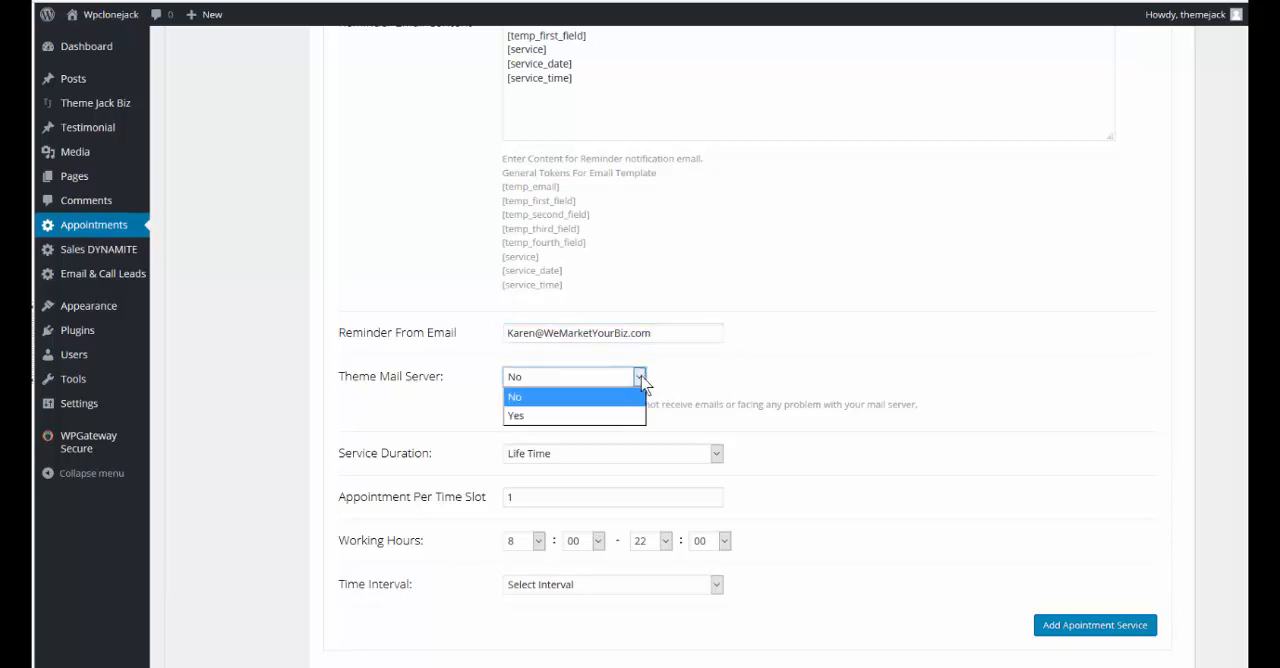
click(527, 418)
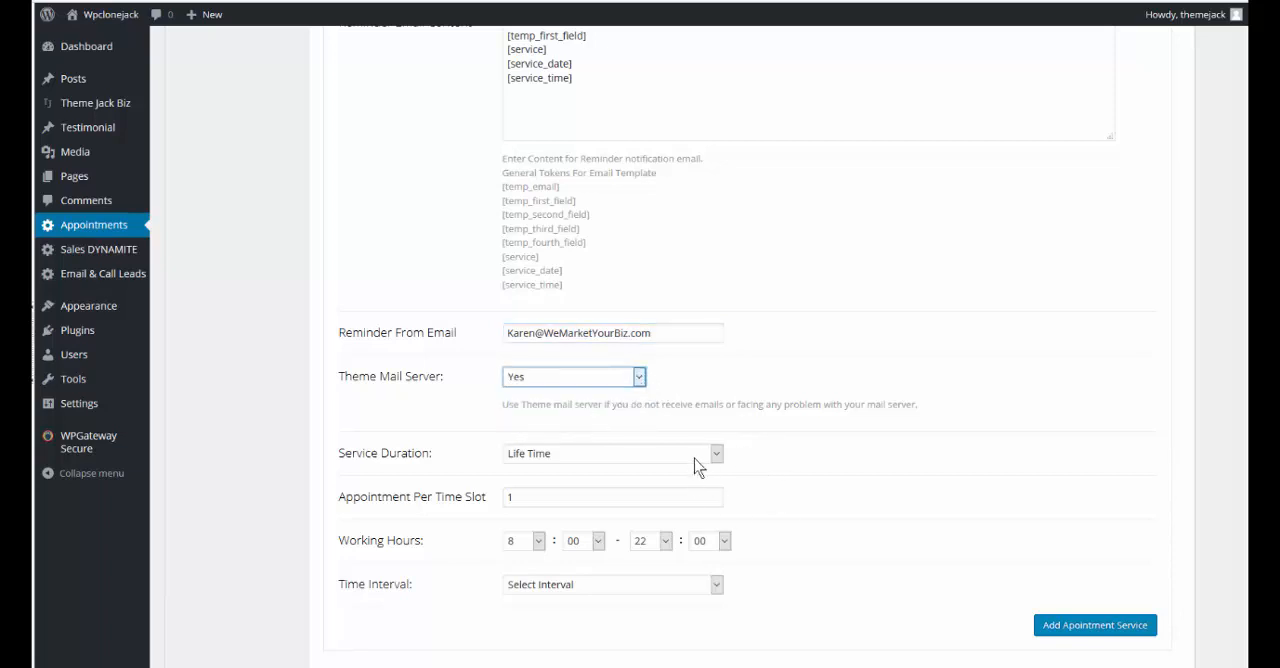
Set the service to a specific duration with opening date 2016-05-12, leaving the closing date blank
click(717, 456)
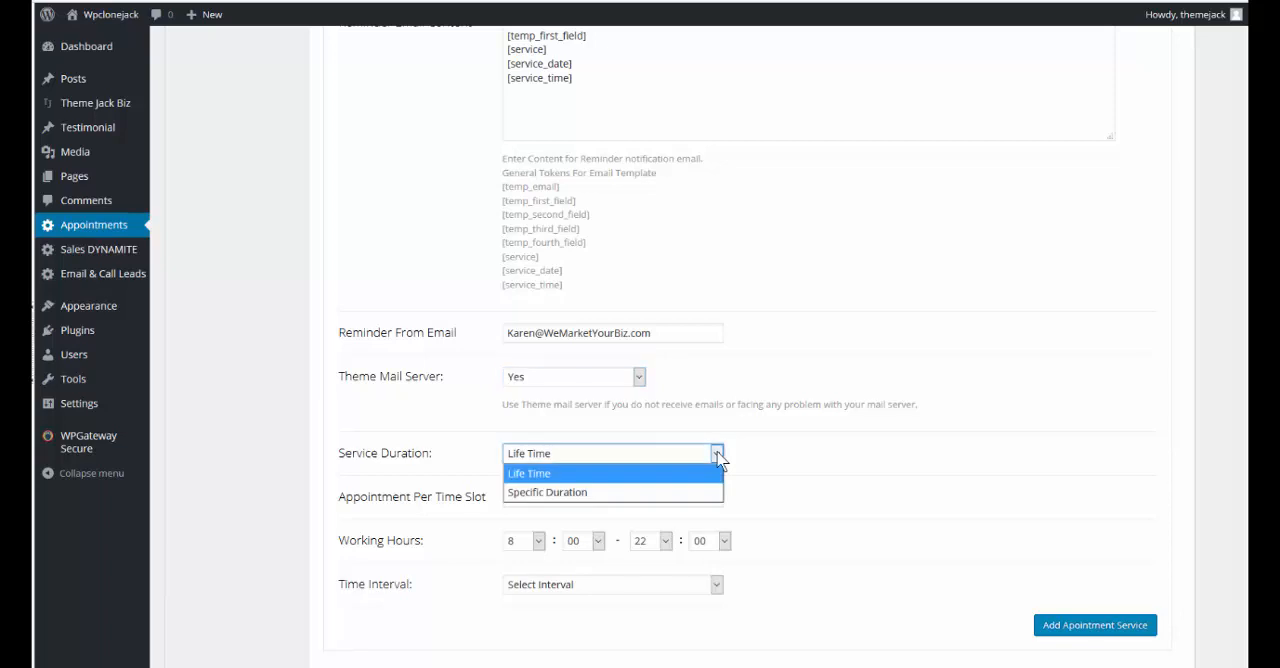
click(705, 491)
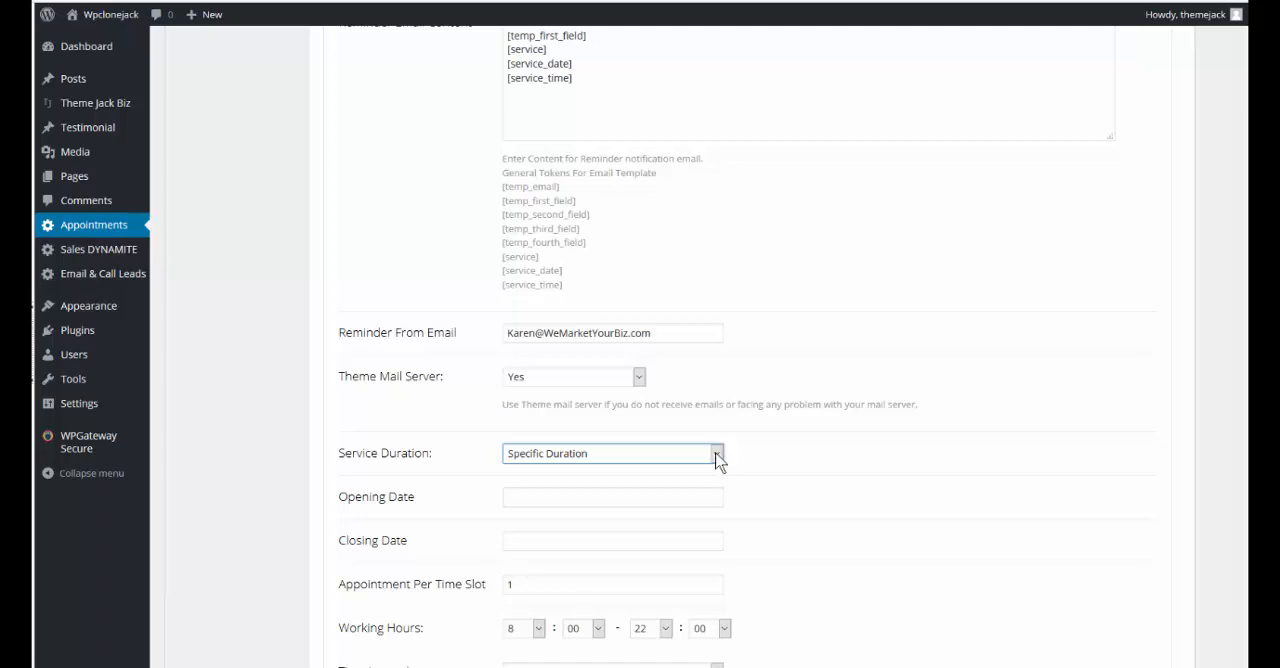
click(527, 498)
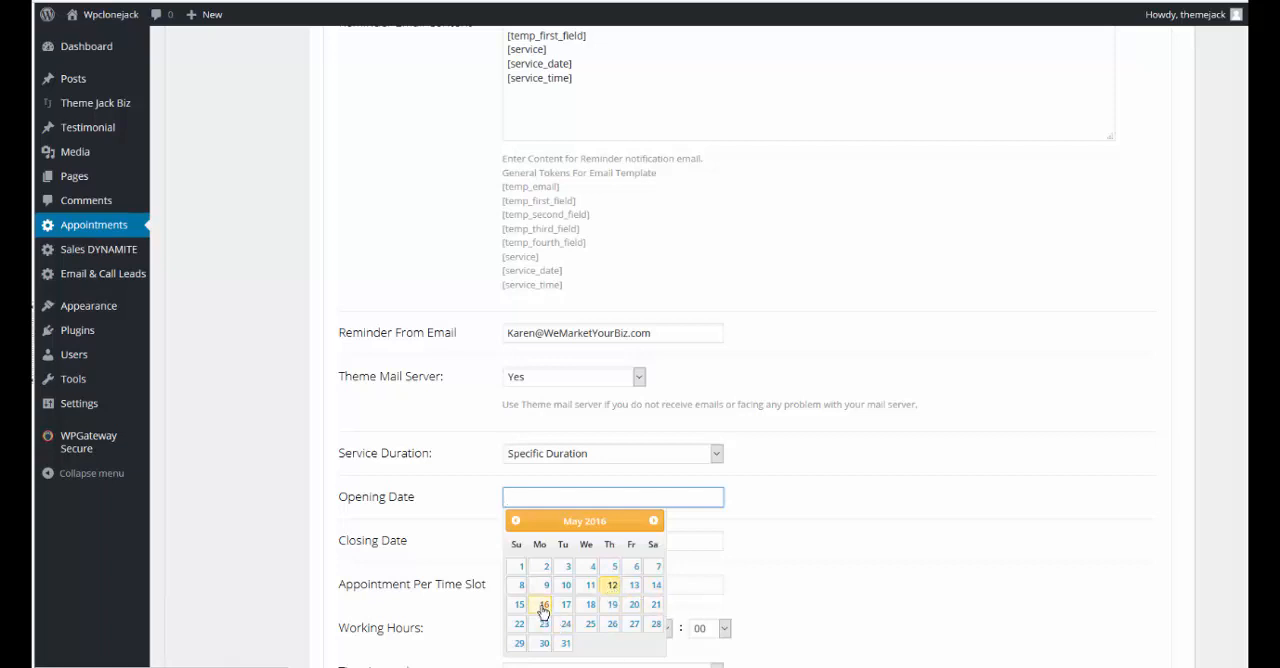
click(613, 586)
click(555, 540)
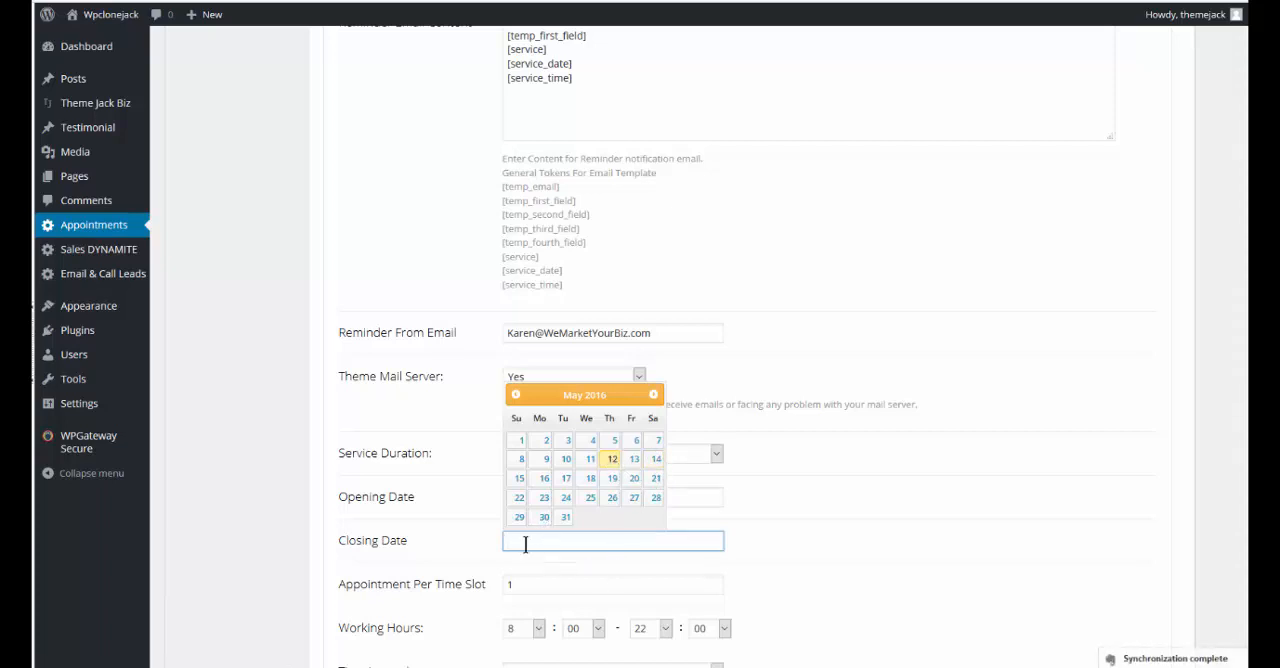
click(816, 560)
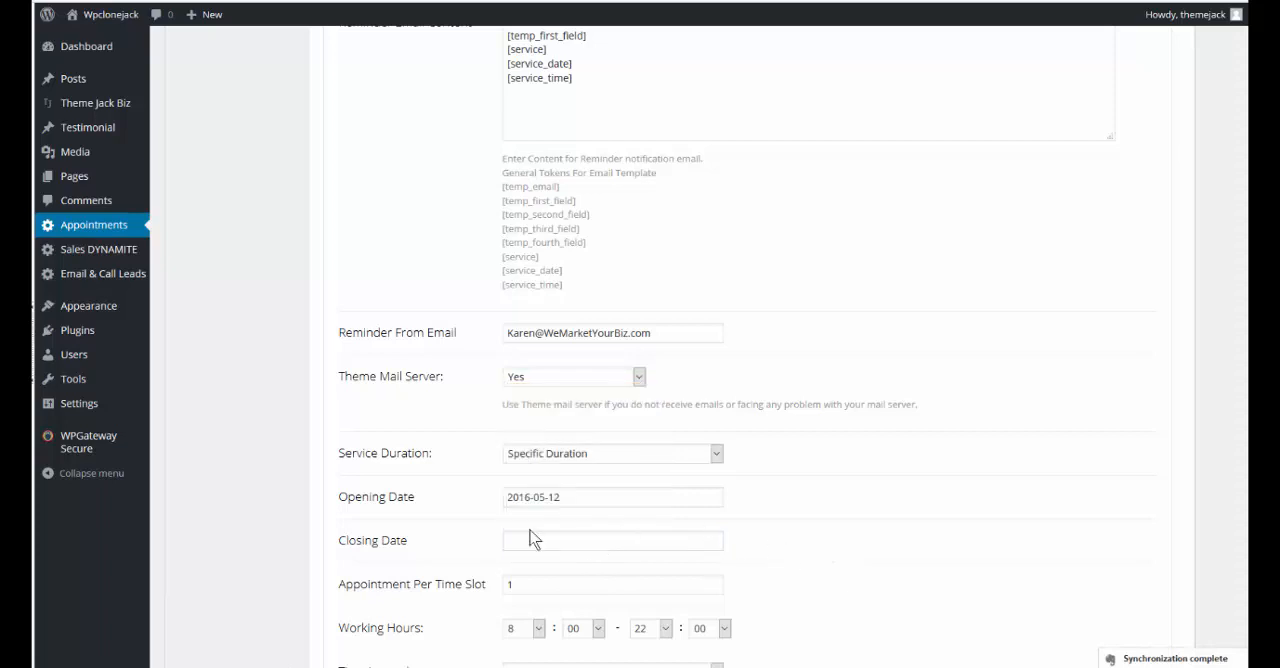
Set the working hours to end at 18:00 and the time interval to 1 Hour and 30 Min
click(519, 584)
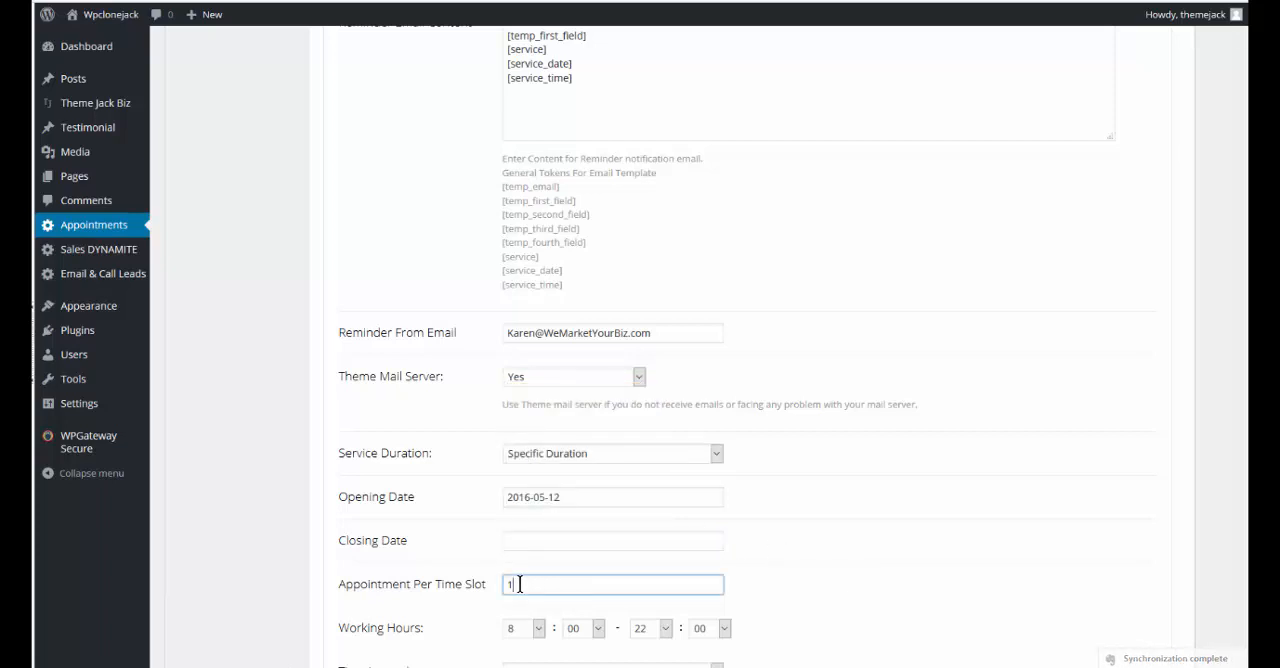
scroll(518, 584, down, 3)
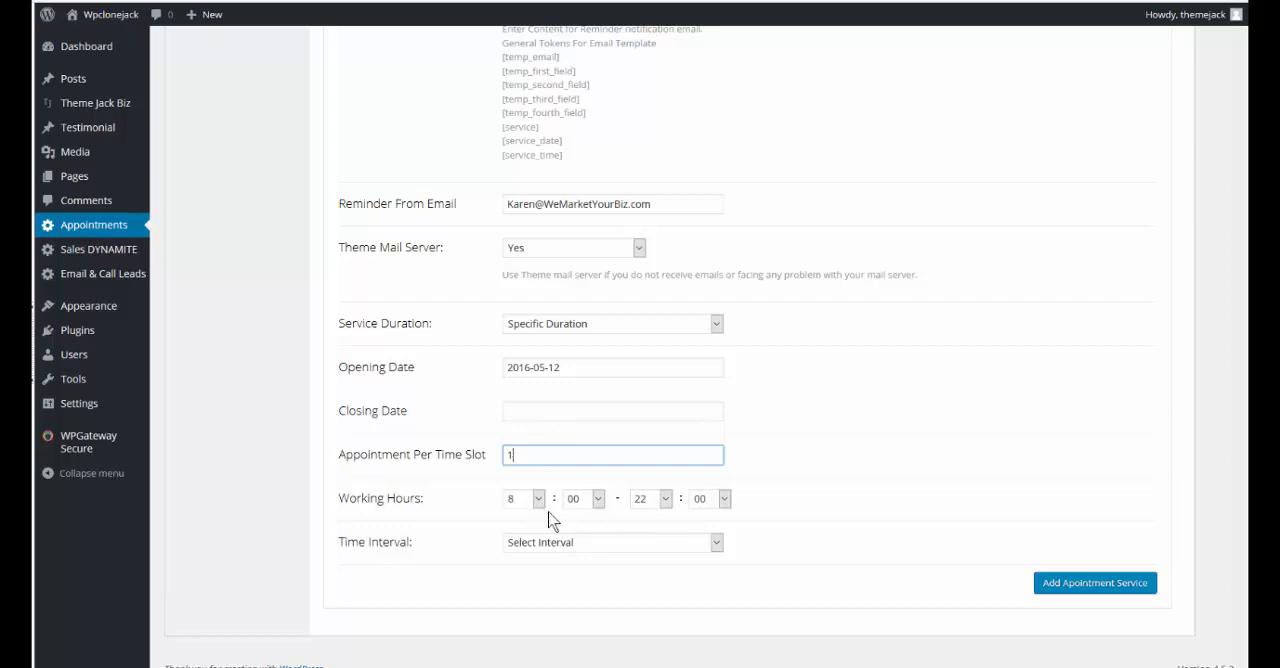
click(665, 498)
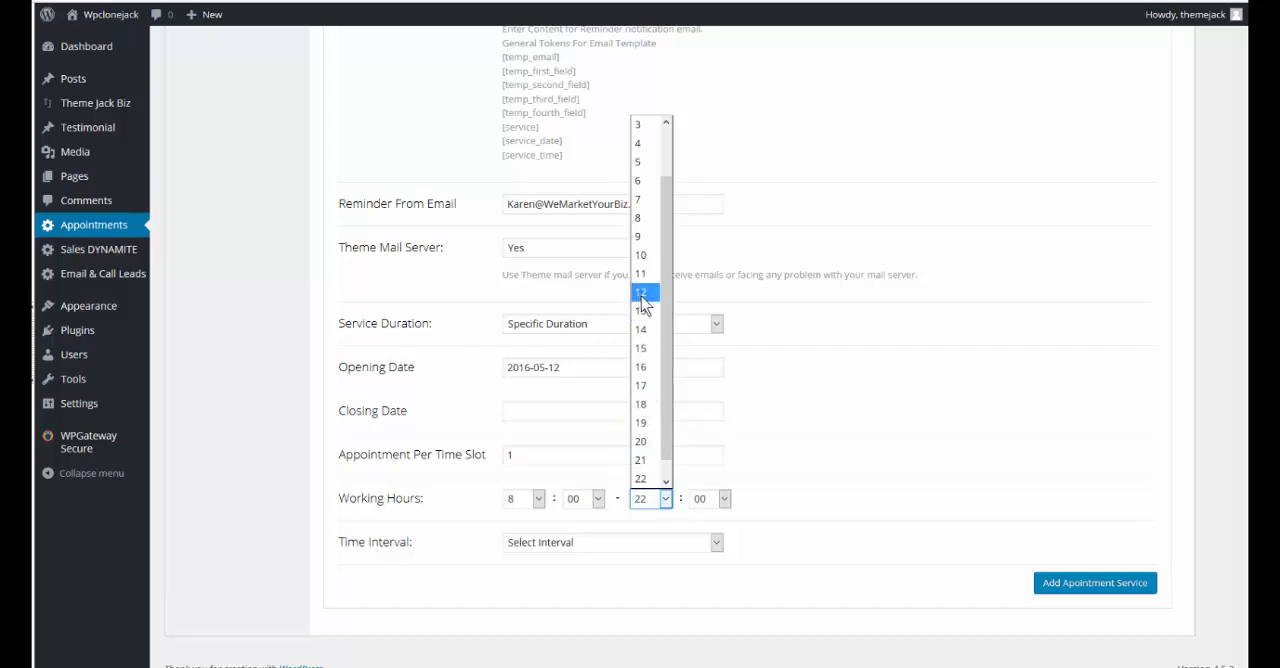
click(641, 405)
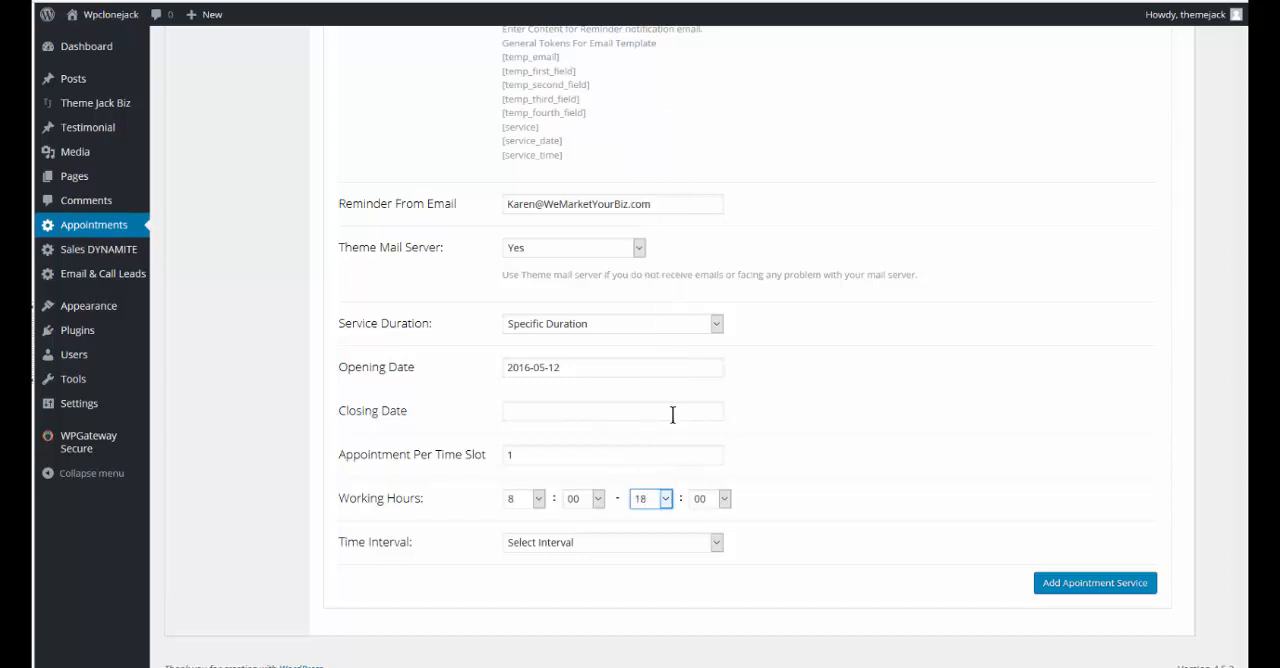
click(717, 545)
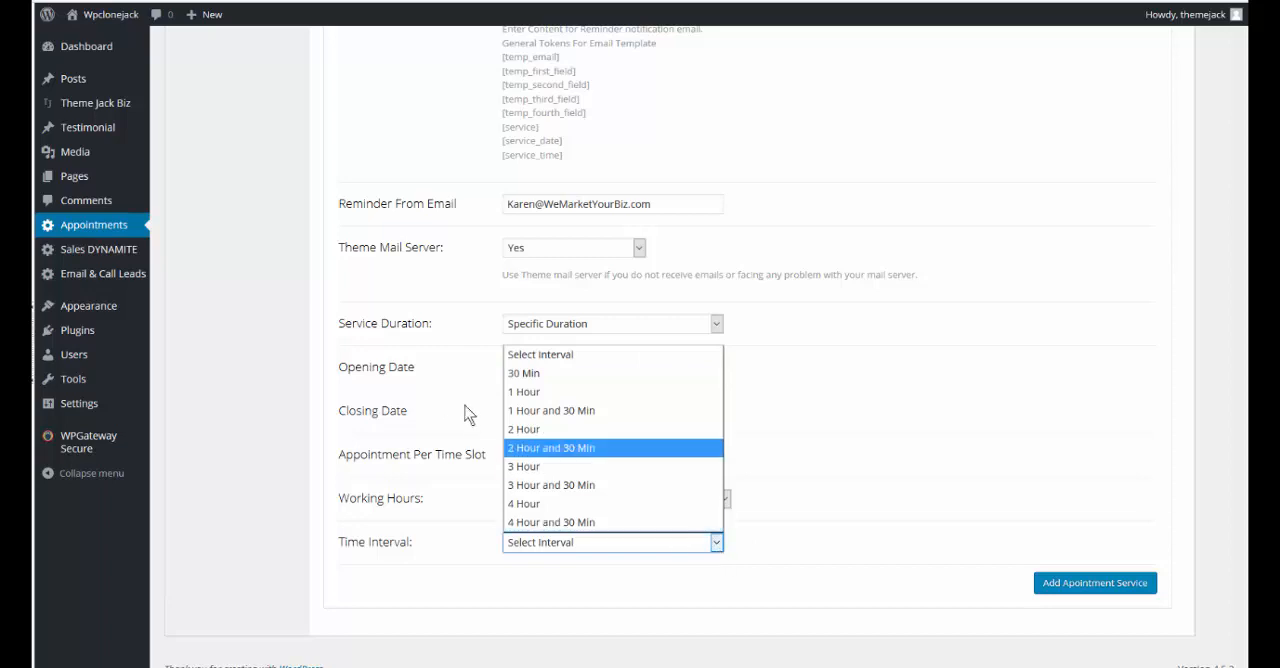
click(605, 414)
click(1097, 580)
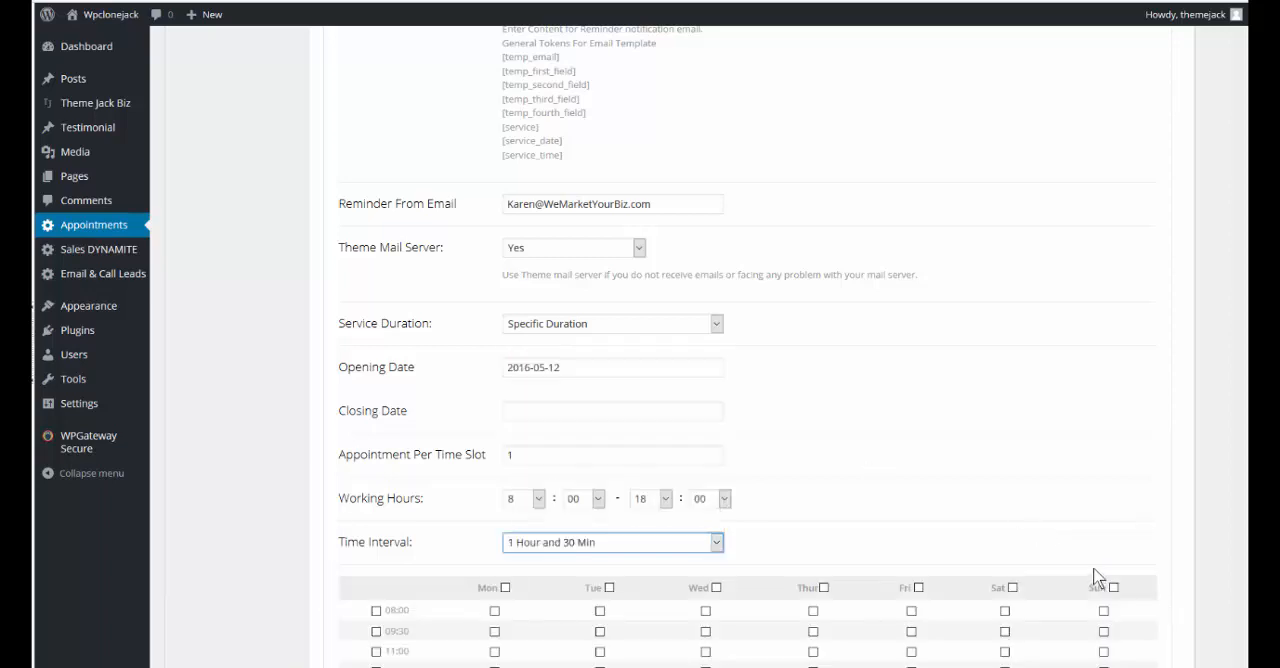
Enable all Monday, Tuesday, Wednesday and Friday time slots, clear the 12:30 row, and add the appointment service
scroll(760, 508, down, 3)
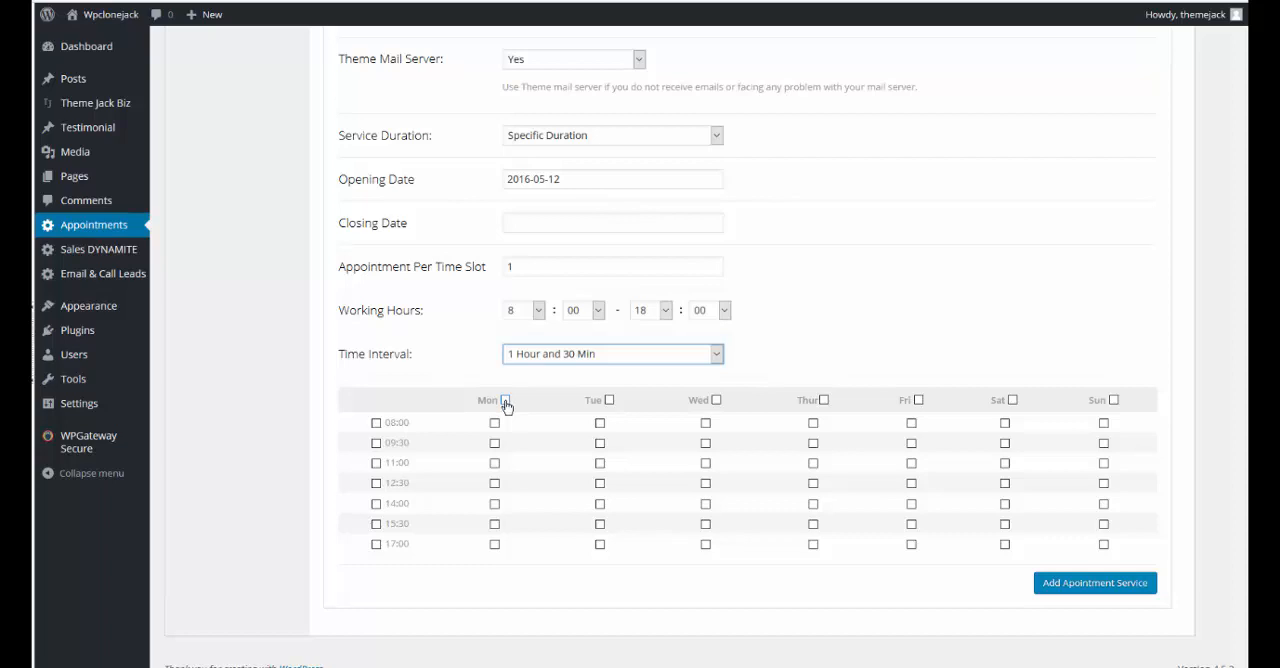
click(505, 400)
click(609, 400)
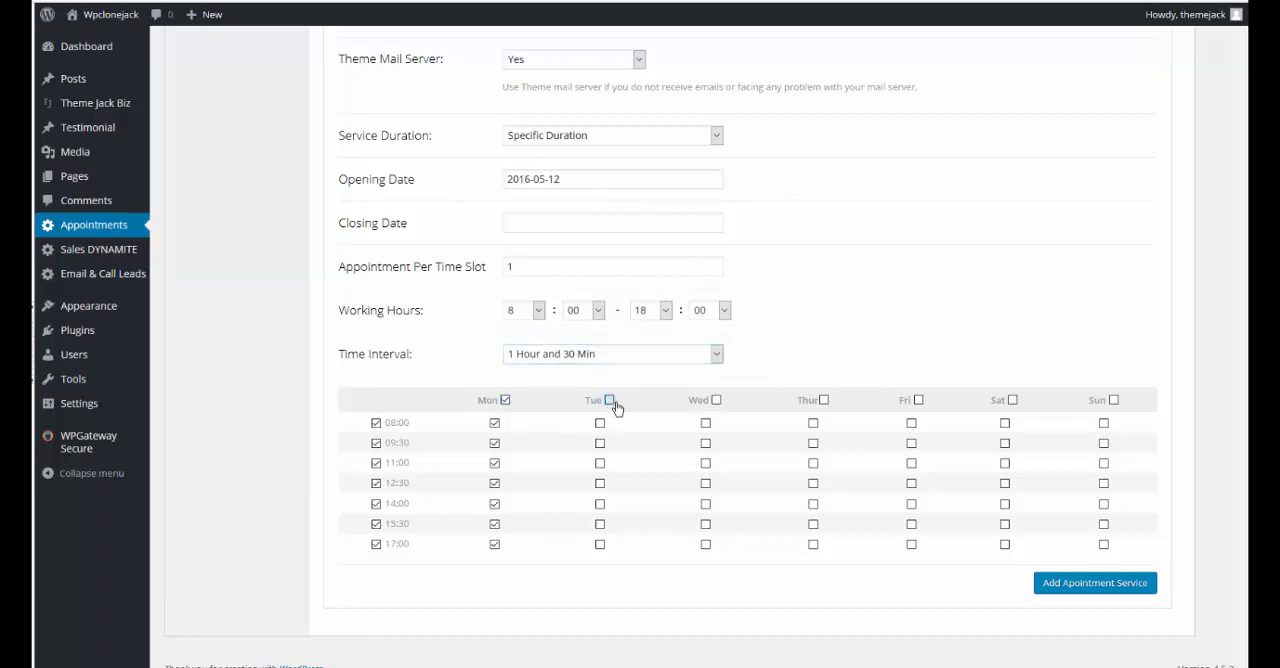
click(716, 400)
click(917, 401)
click(376, 484)
click(1105, 592)
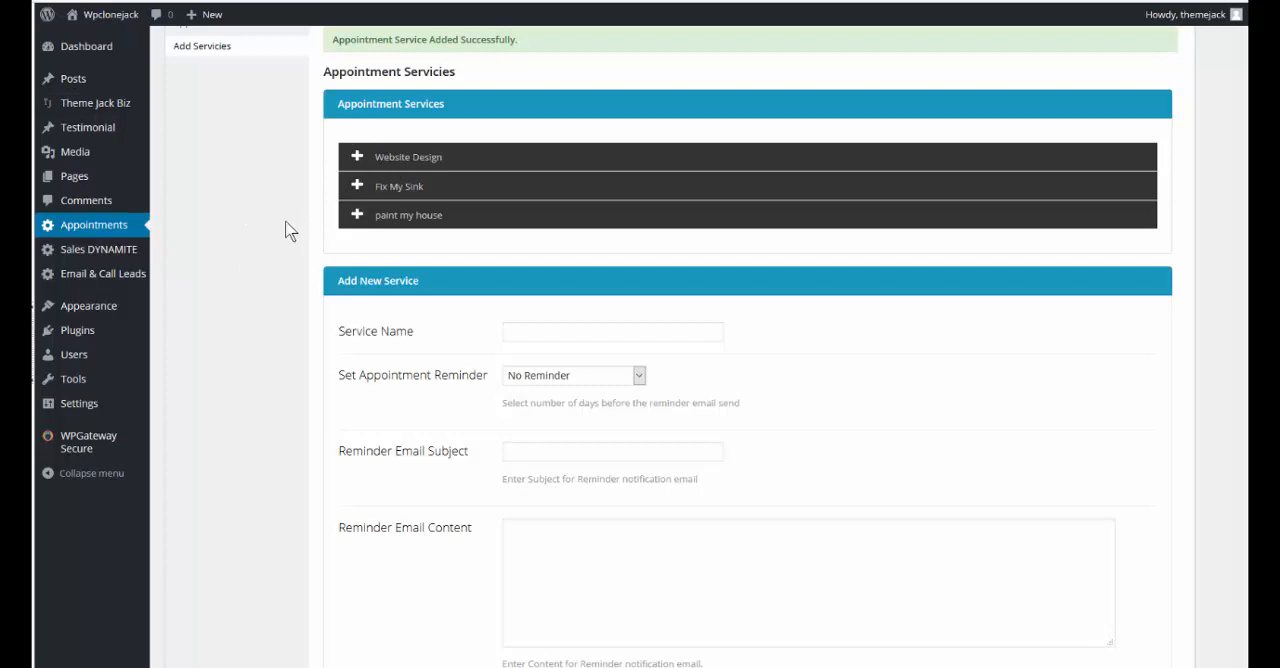
Open the Home front page for editing in the custom page builder
mouse_move(77, 177)
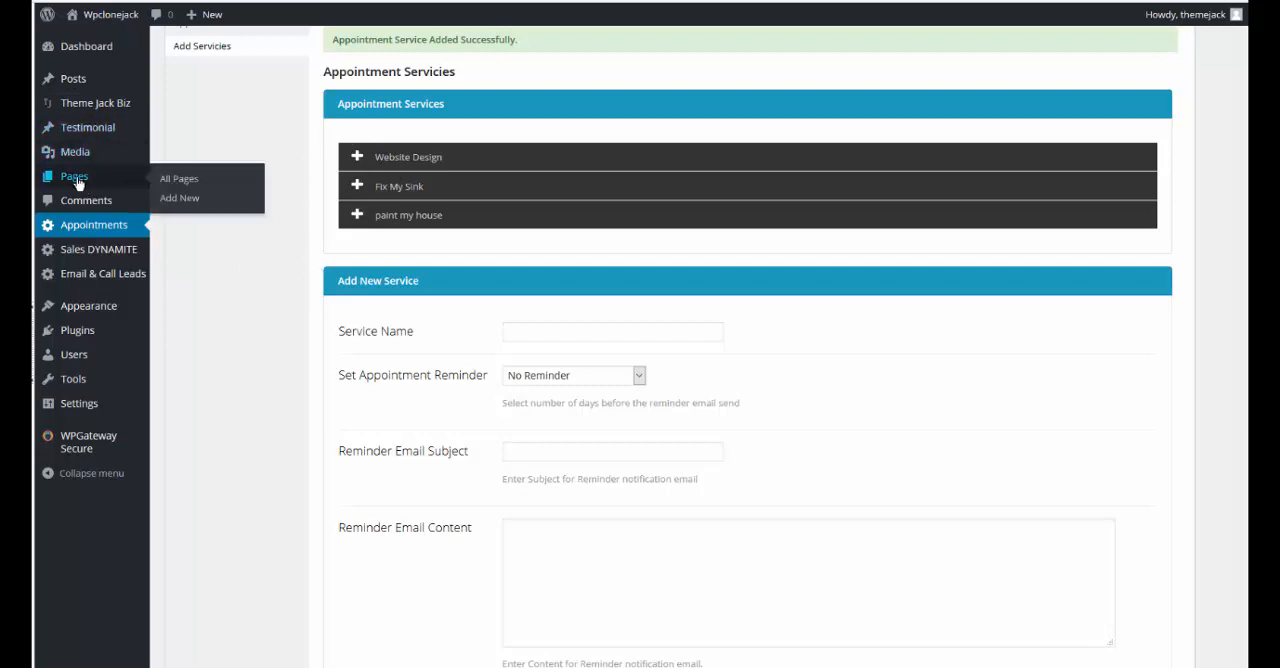
click(180, 179)
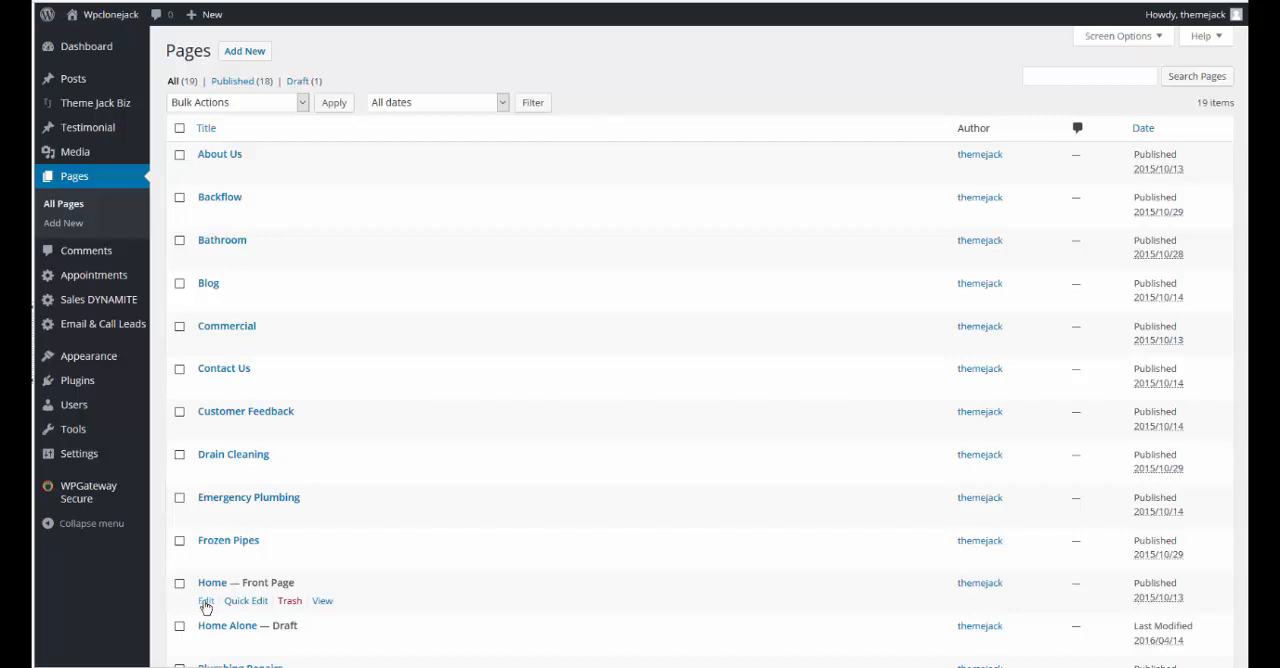
click(206, 603)
scroll(194, 594, down, 1)
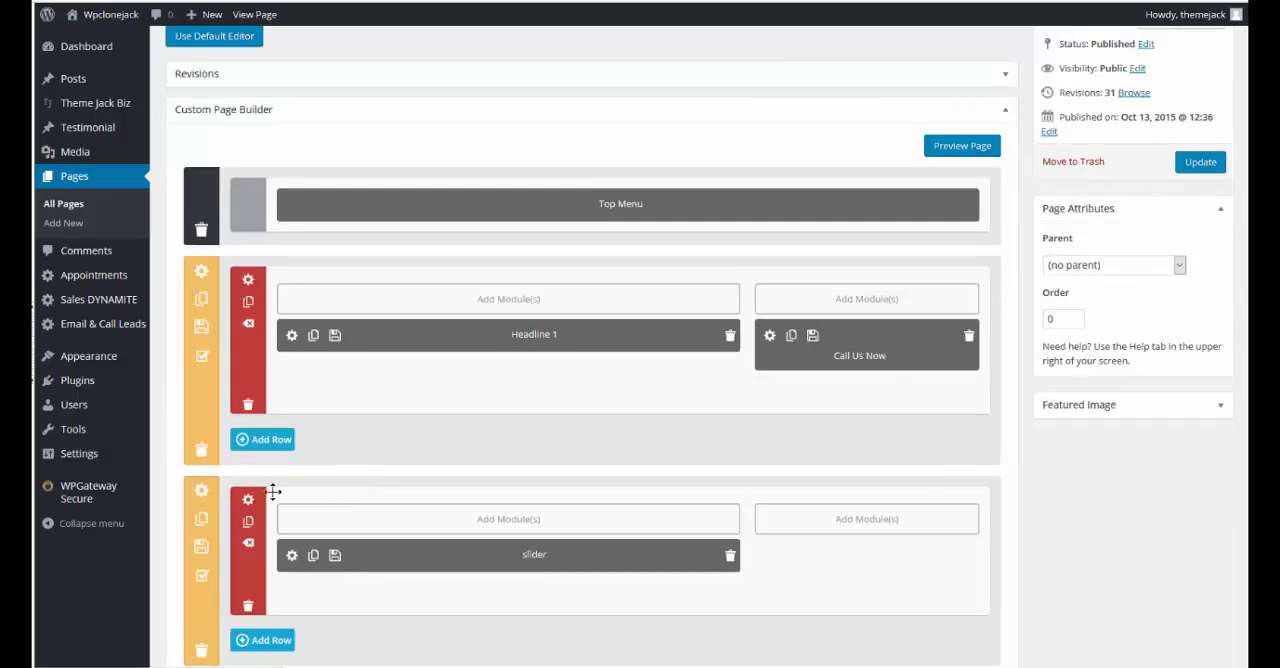
Add an Appointment module to the empty column beside the slider and enter the welcome email's from address
click(867, 519)
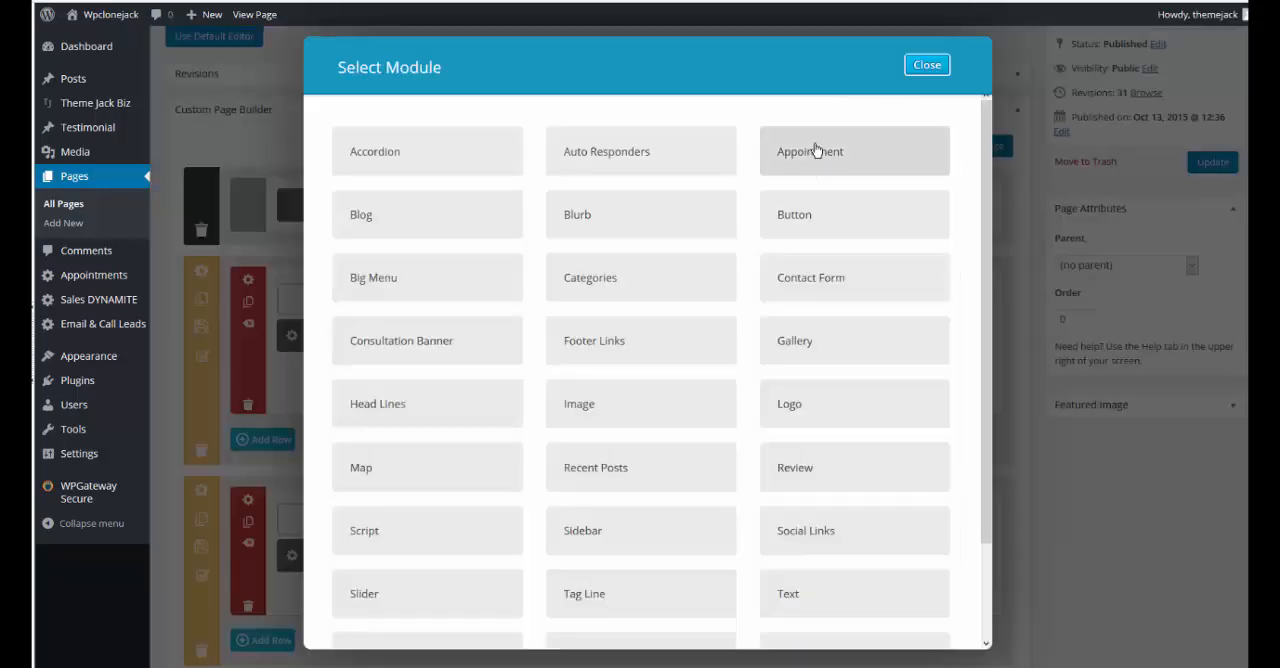
click(815, 151)
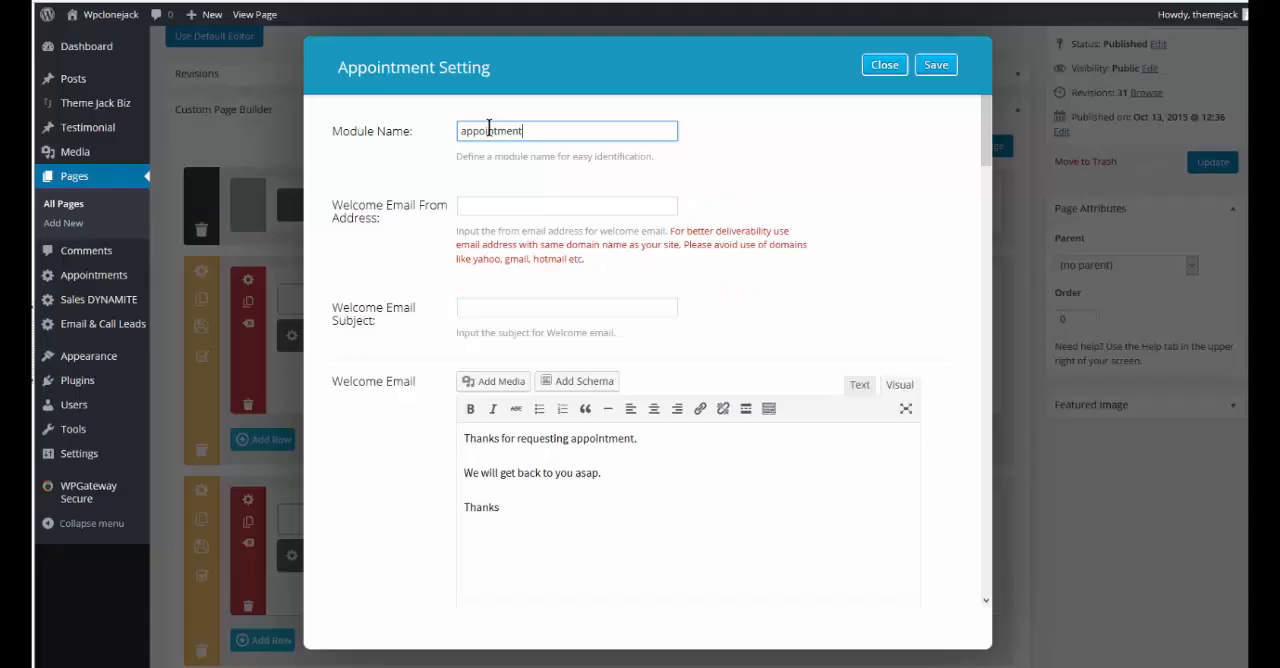
click(481, 204)
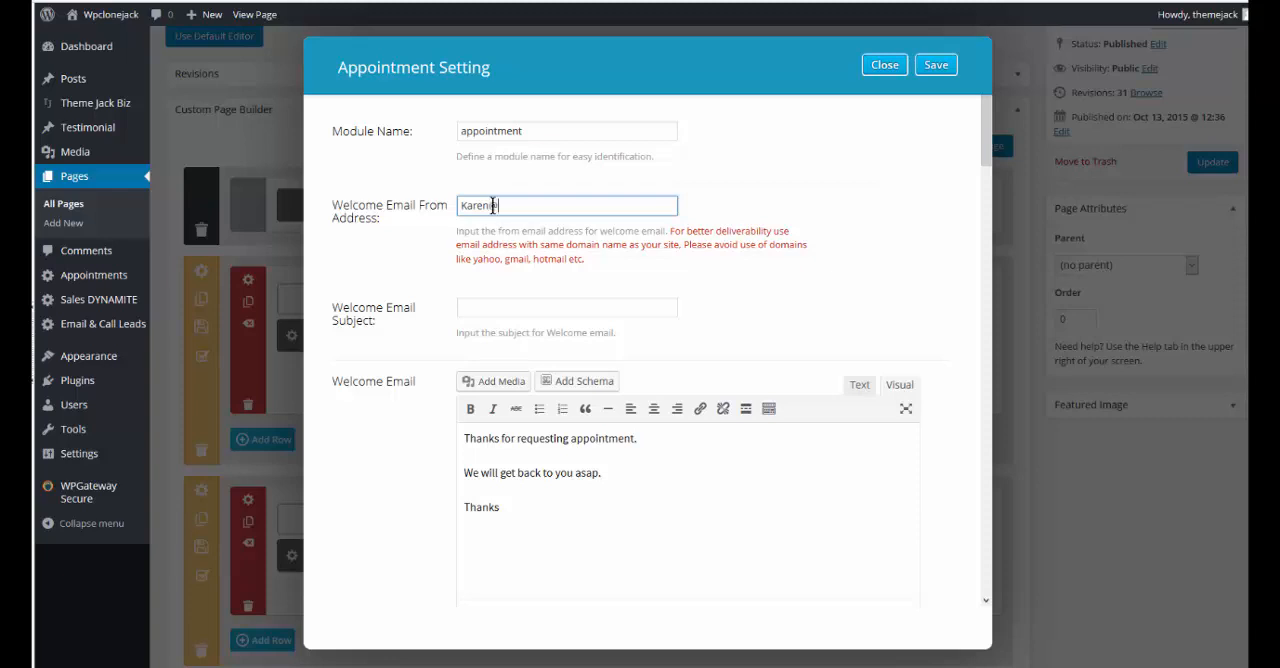
text(eMarketYourBiz.com)
Set the welcome email subject to "Let's Fix You Up!!!"
click(488, 307)
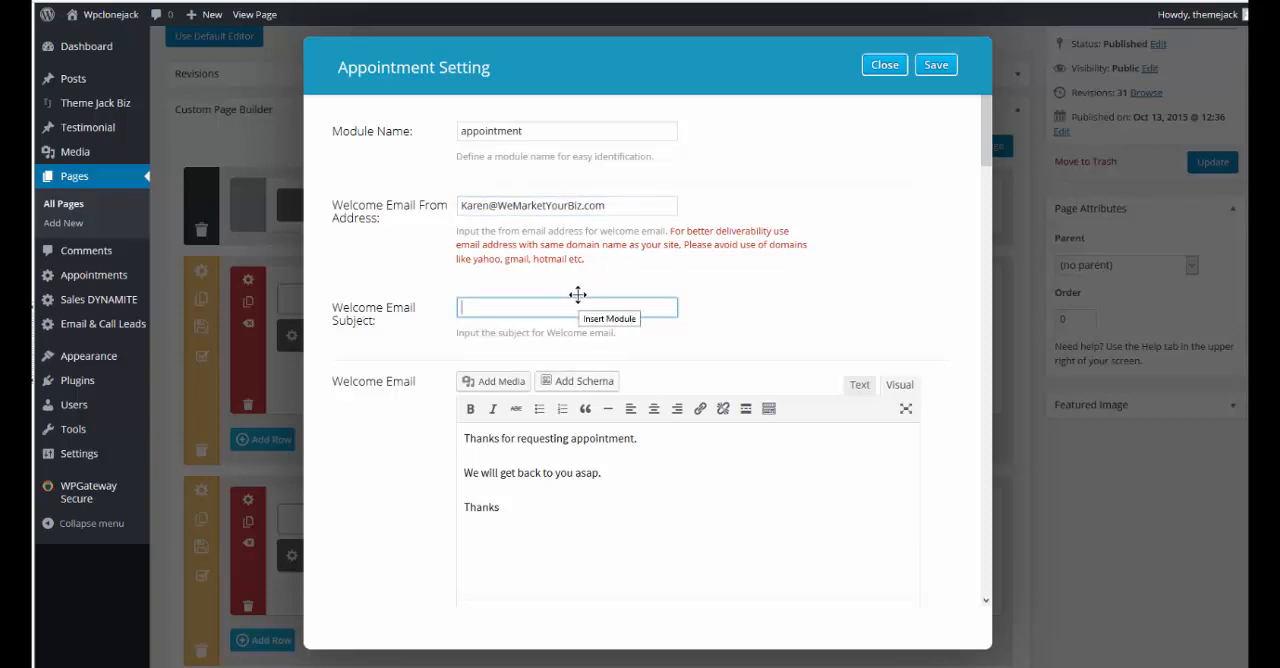
text(Let's Fix You Up!!!)
scroll(535, 298, down, 2)
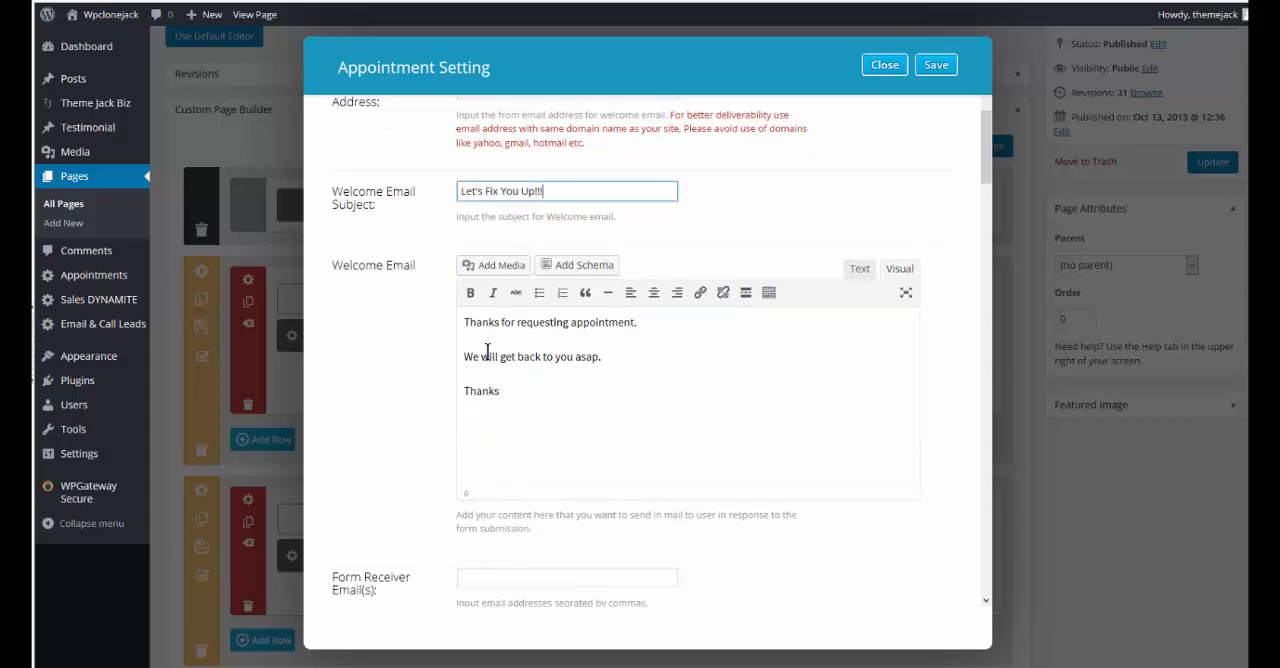
scroll(510, 440, down, 1)
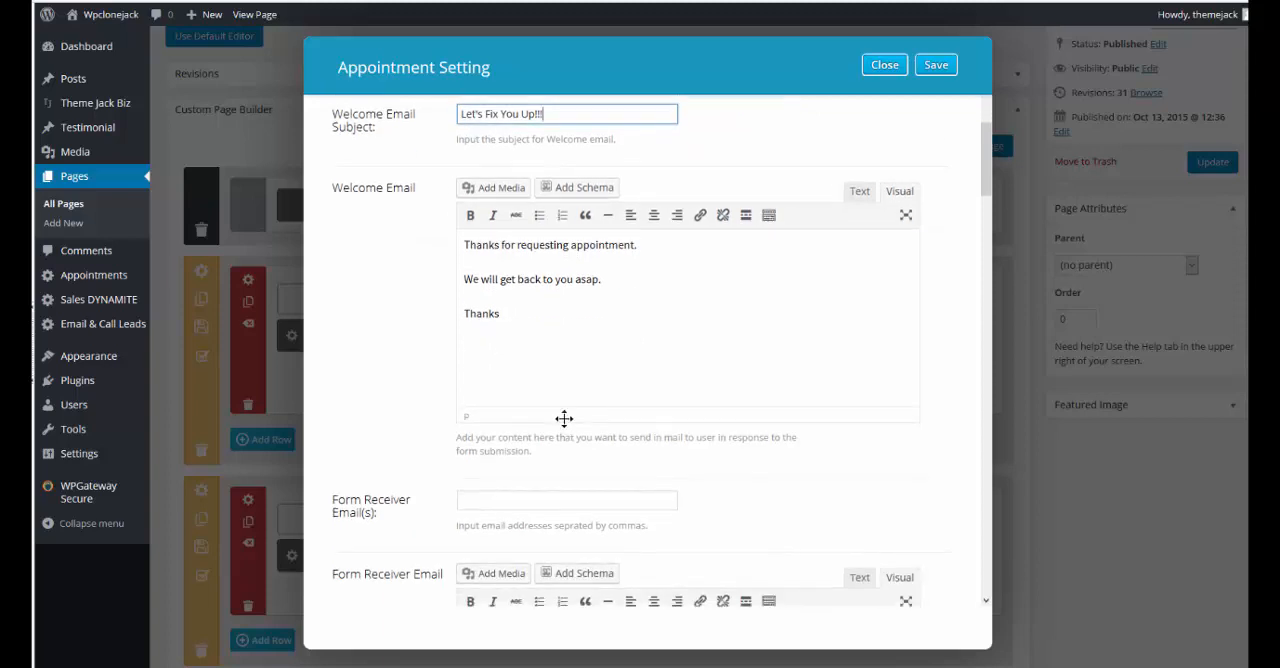
Review the form receiver email settings and template, and check the available Instant Connect Email choices
click(504, 500)
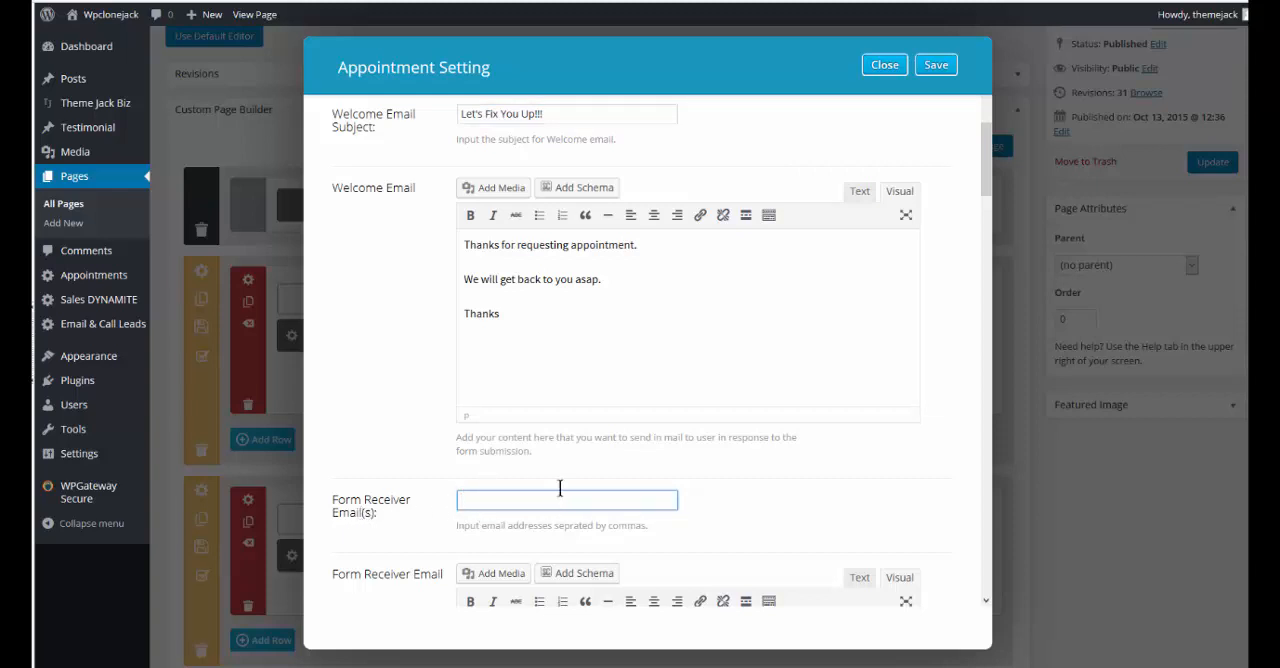
scroll(580, 488, down, 1)
scroll(584, 490, down, 1)
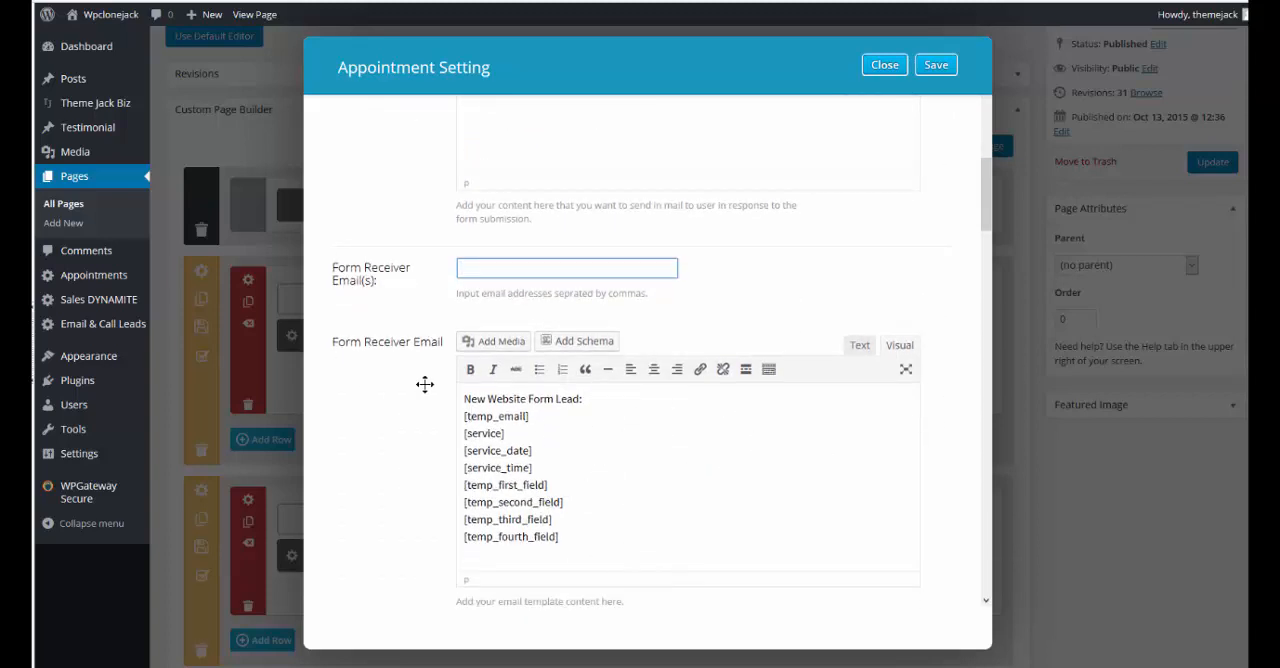
scroll(655, 520, down, 3)
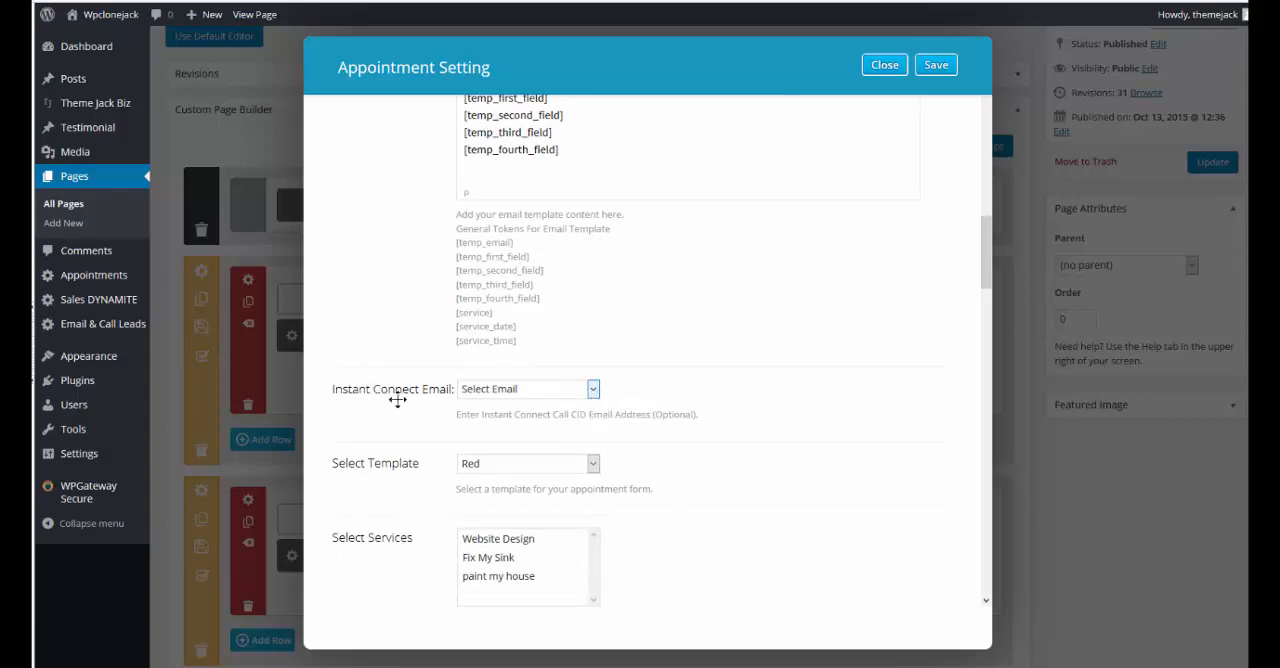
click(594, 389)
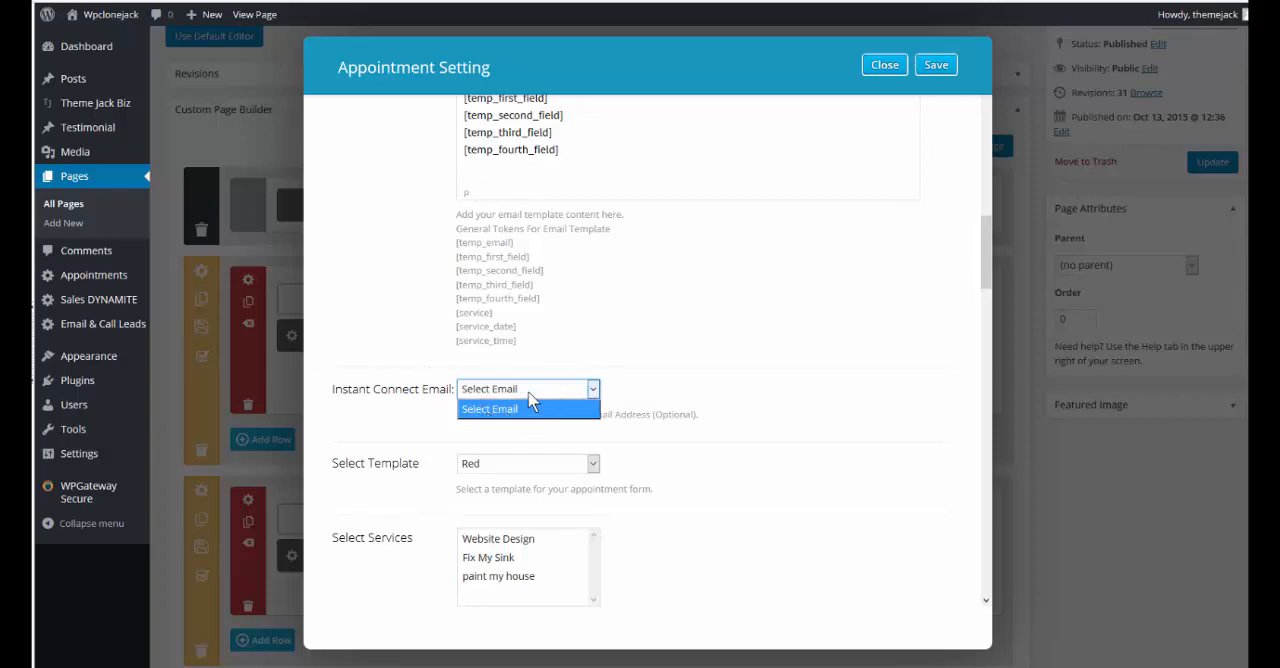
click(594, 392)
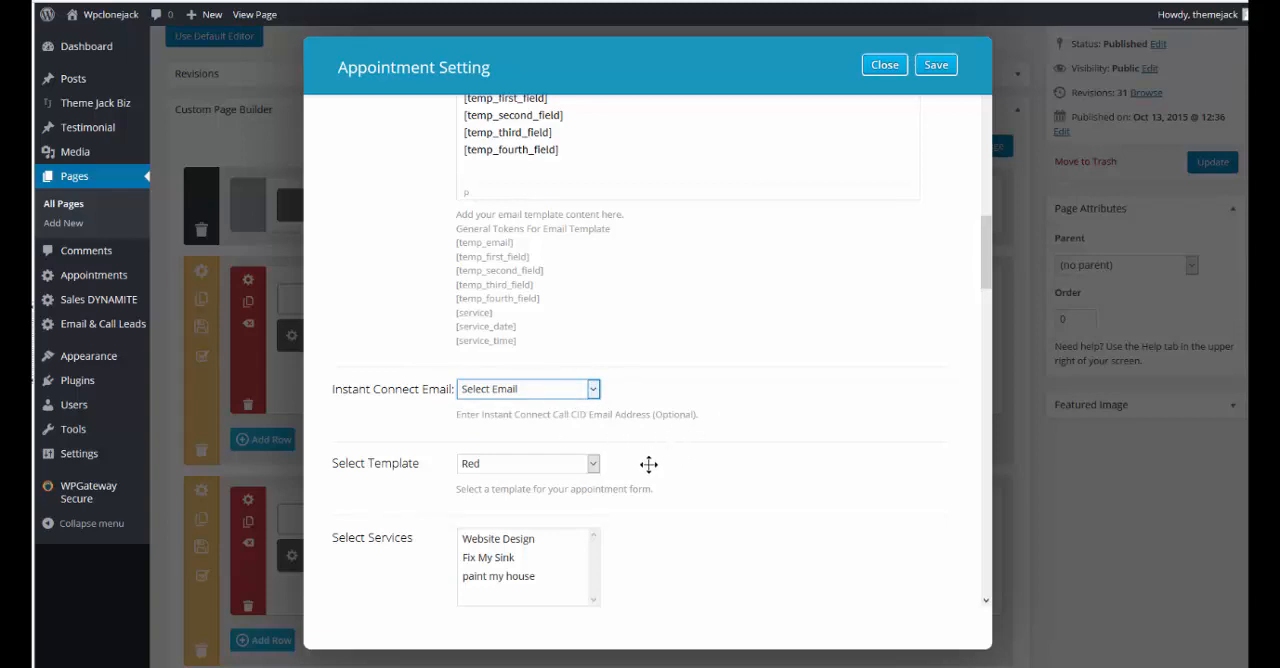
Choose the Green template for the appointment form and select the Website Design, Fix My Sink and paint my house services
click(593, 465)
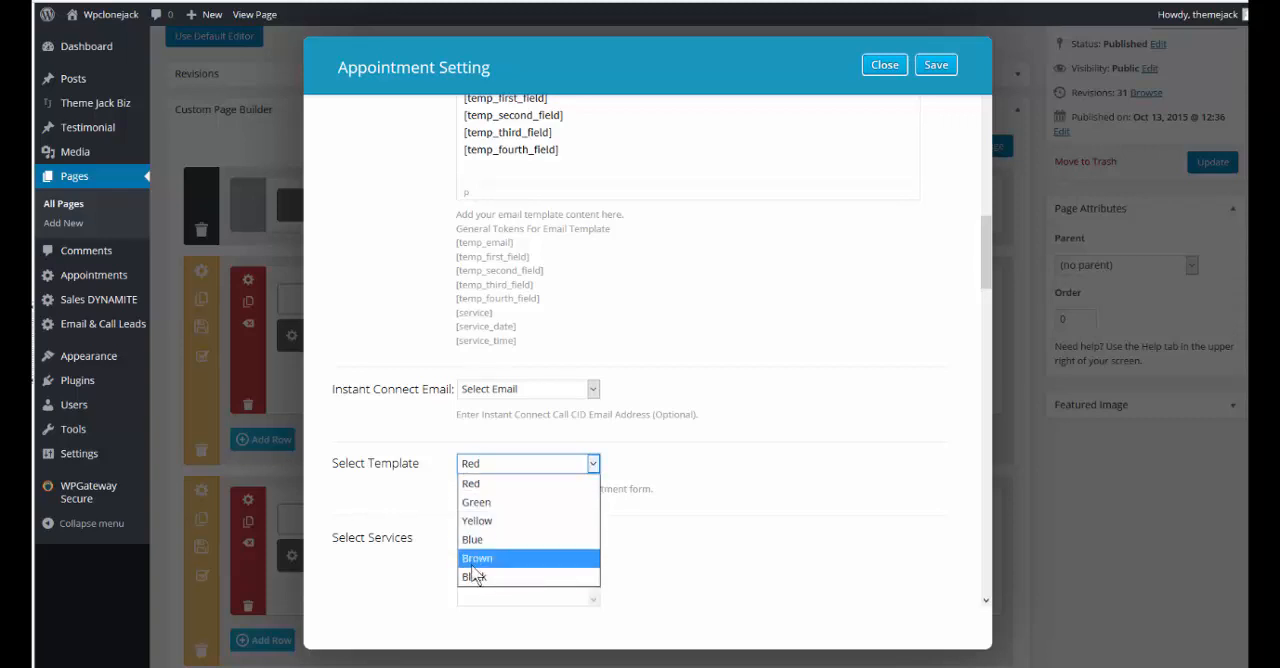
click(480, 503)
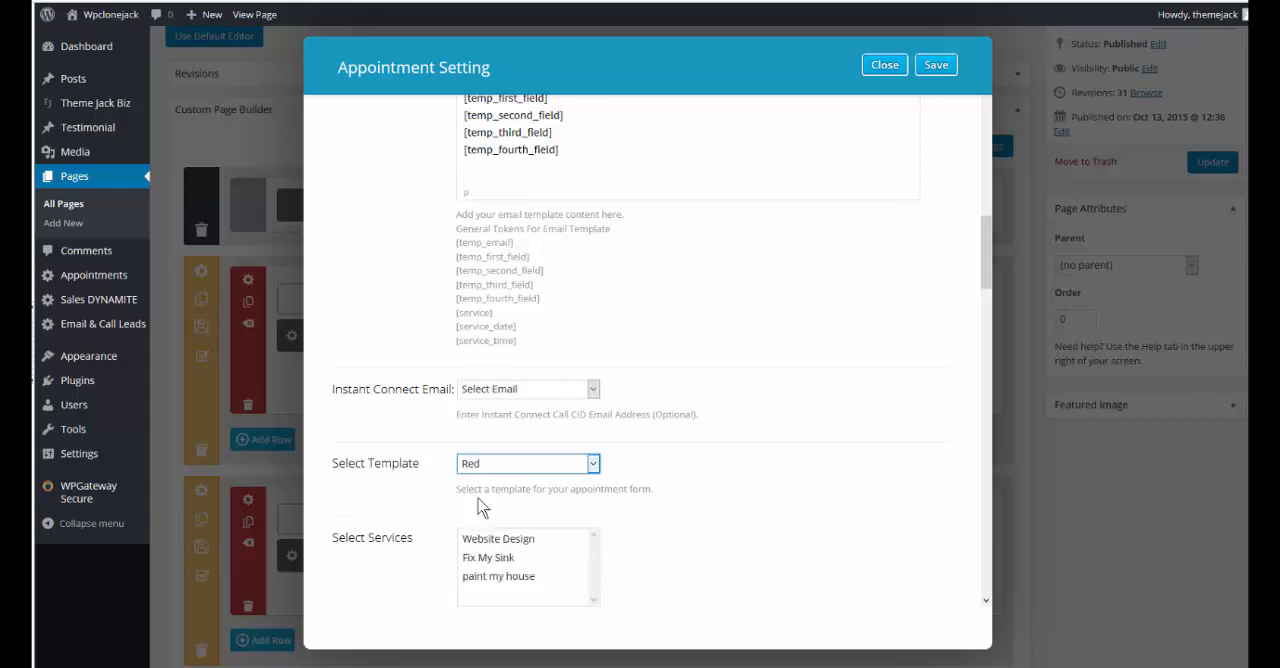
scroll(724, 540, down, 1)
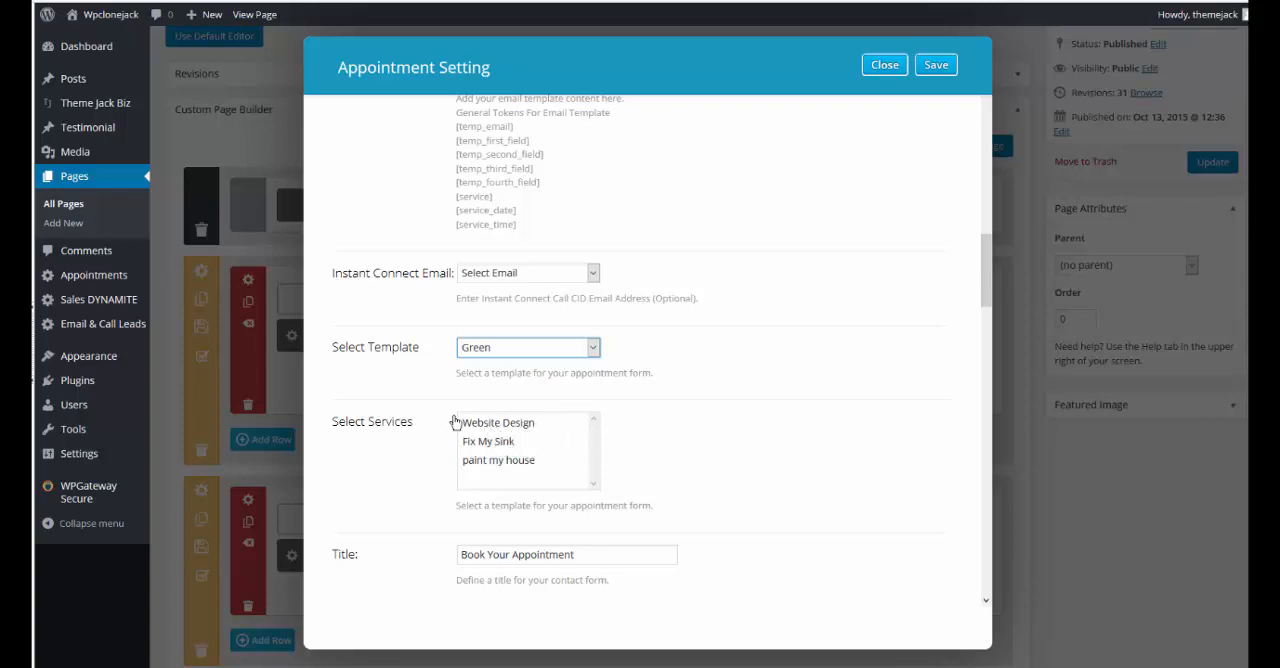
click(508, 429)
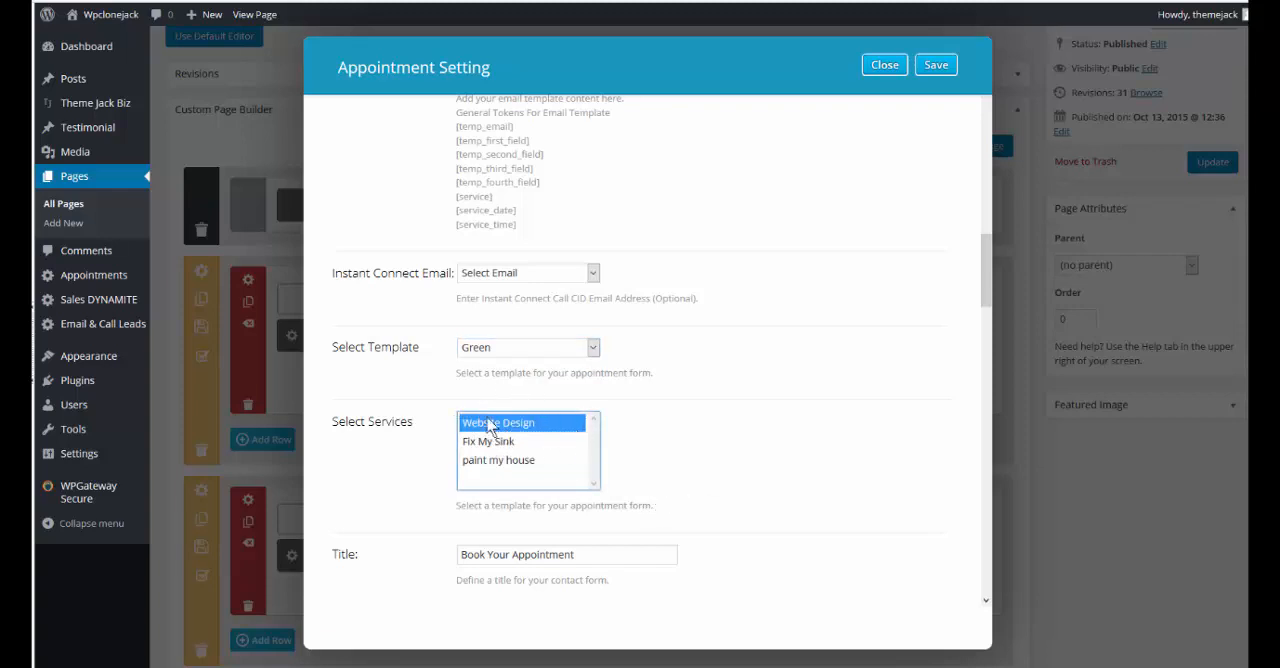
shift+click(479, 462)
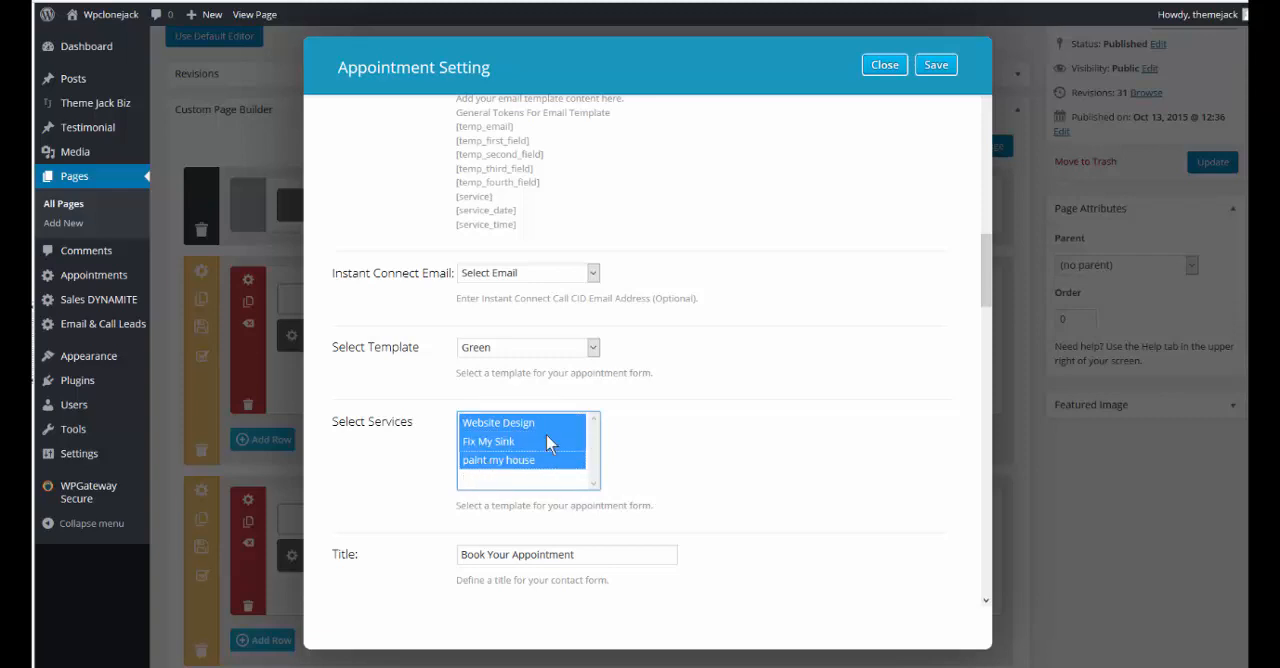
scroll(653, 447, down, 1)
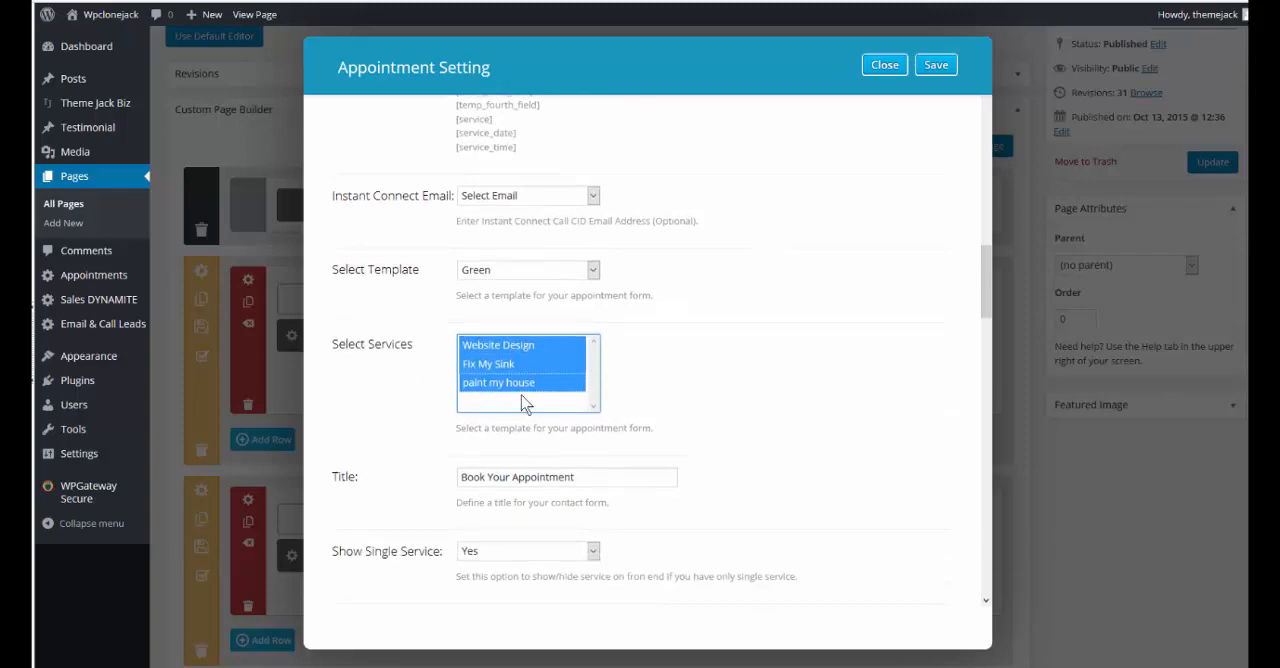
click(500, 347)
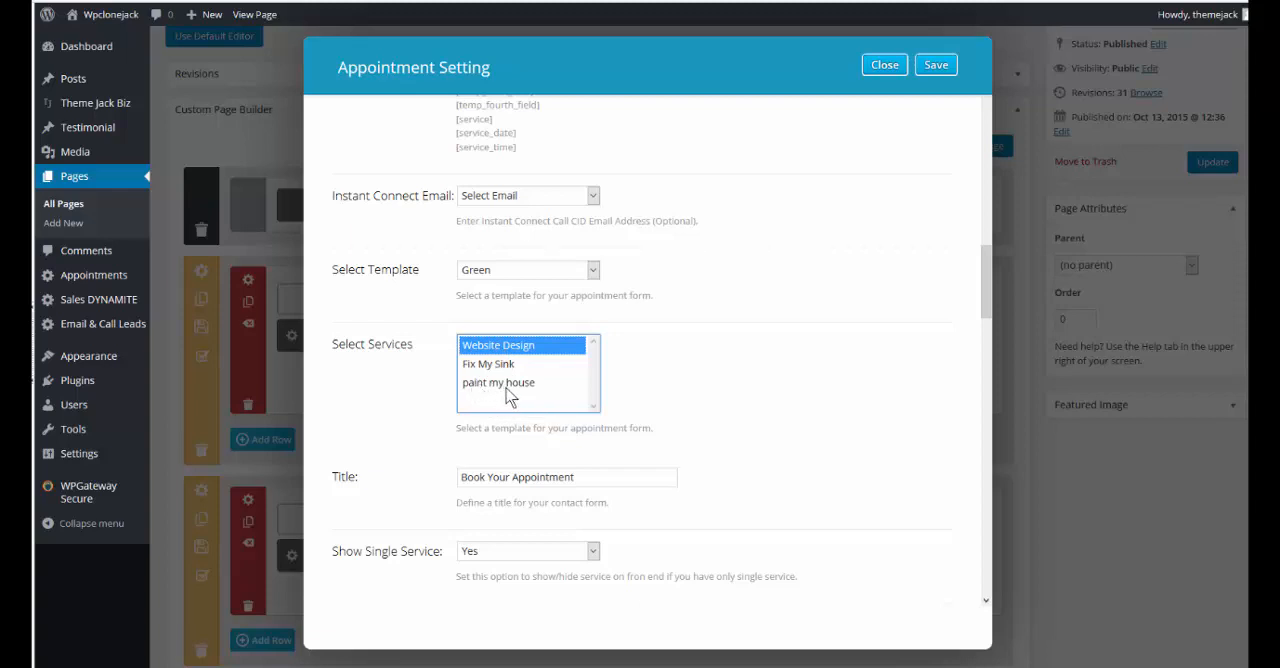
shift+click(498, 386)
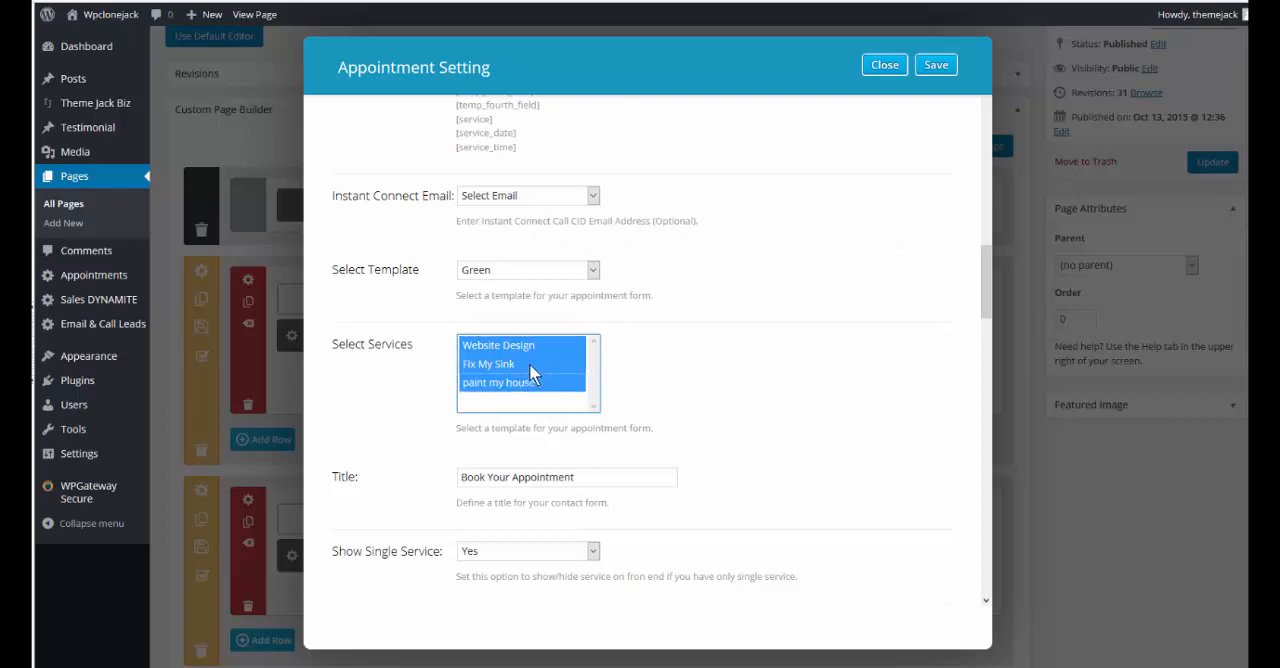
Set the appointment form's Show Single Service option to No
scroll(530, 365, down, 1)
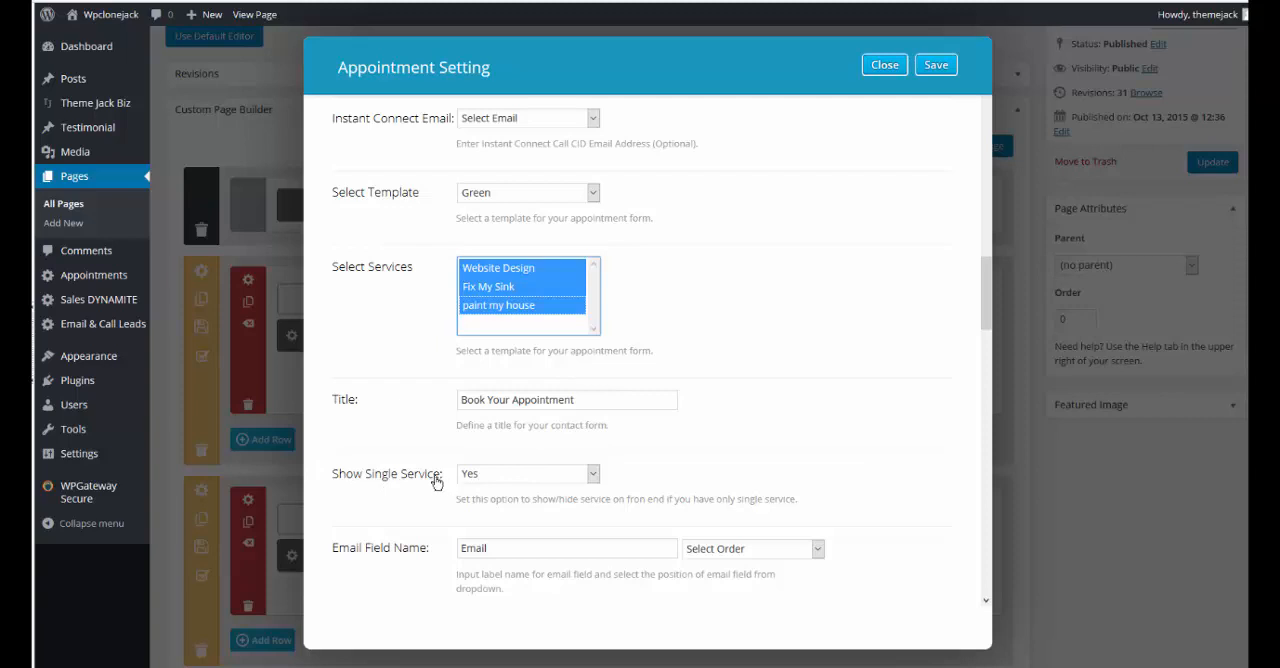
click(593, 476)
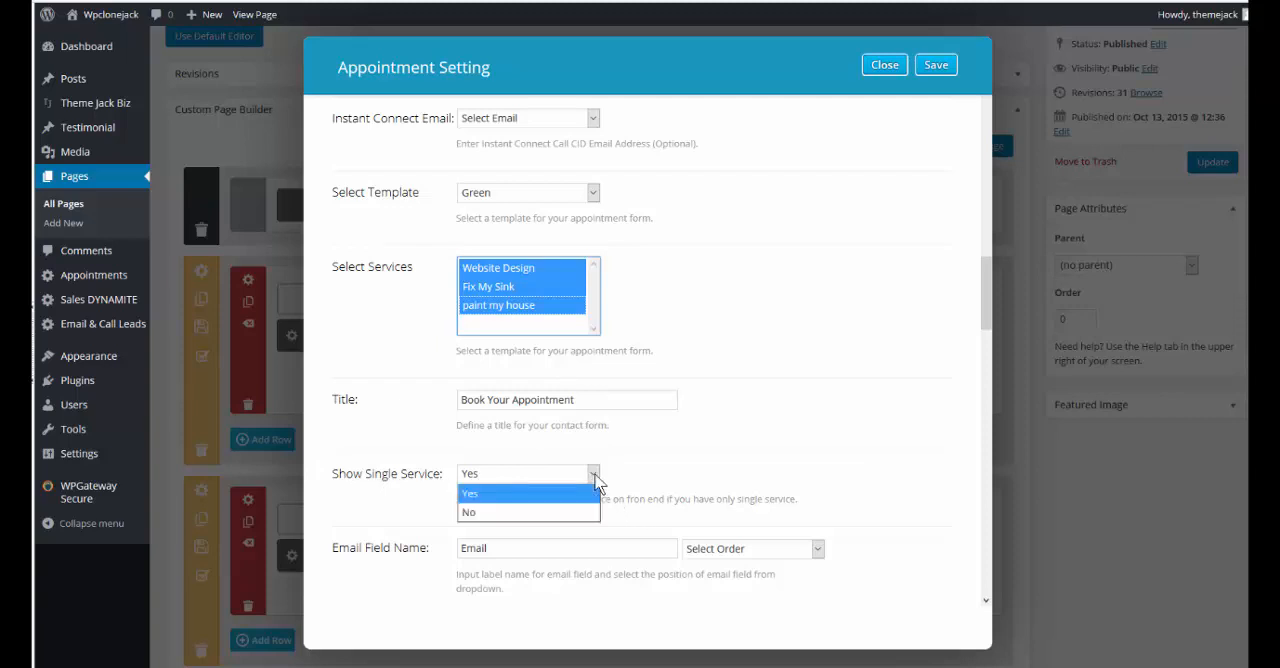
click(474, 514)
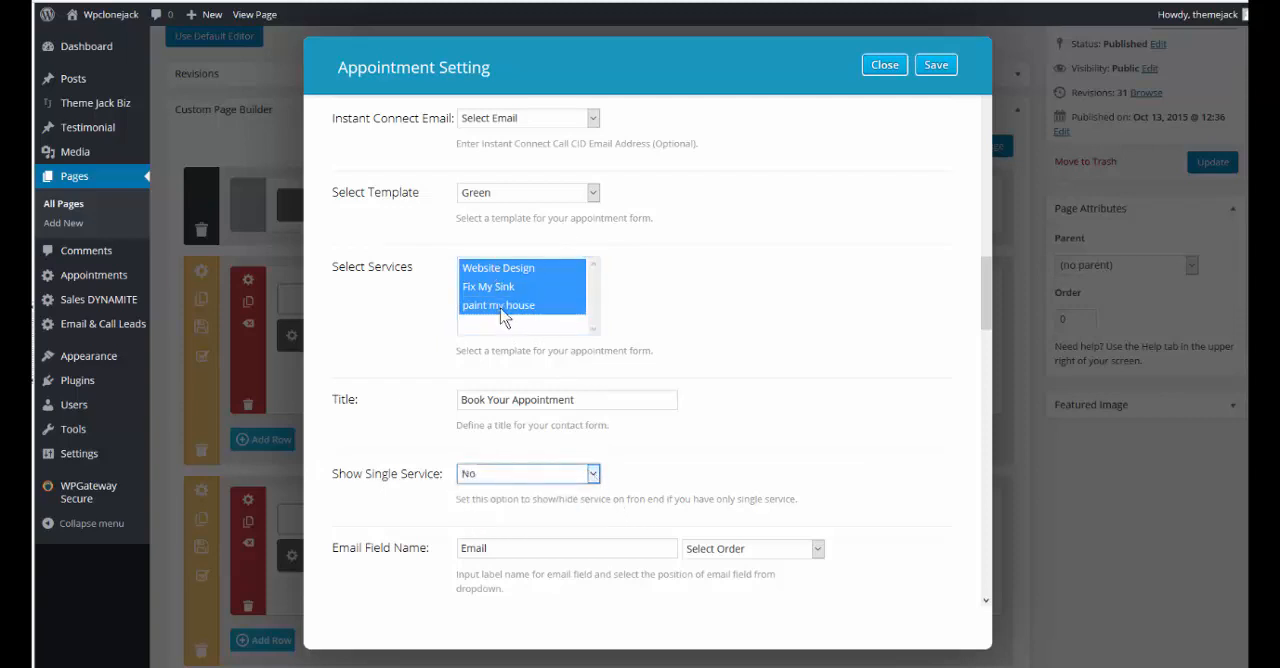
Label the first field of the appointment form "Name"
scroll(734, 403, down, 2)
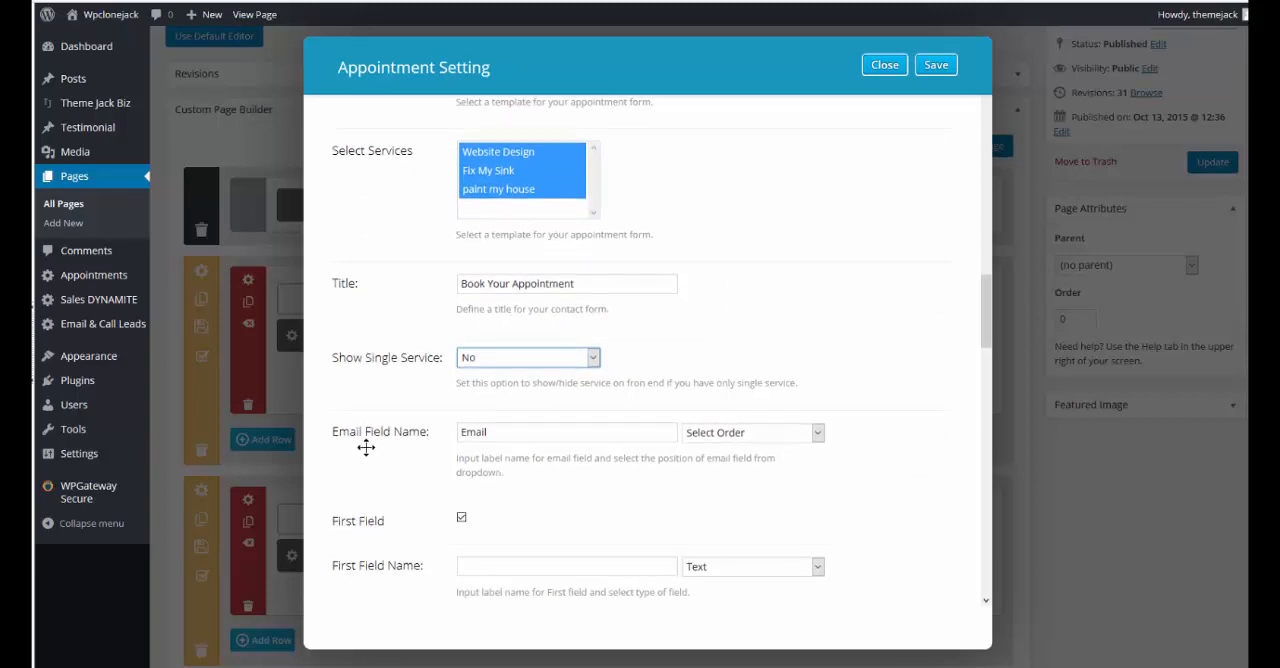
click(494, 429)
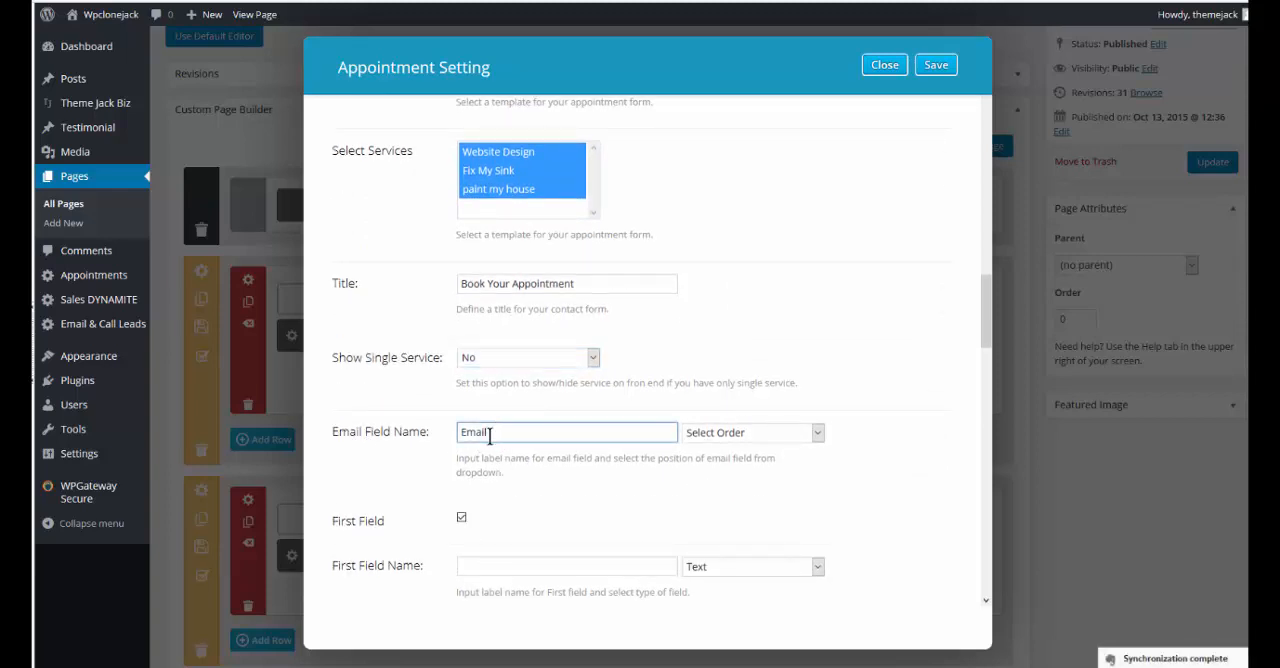
click(491, 566)
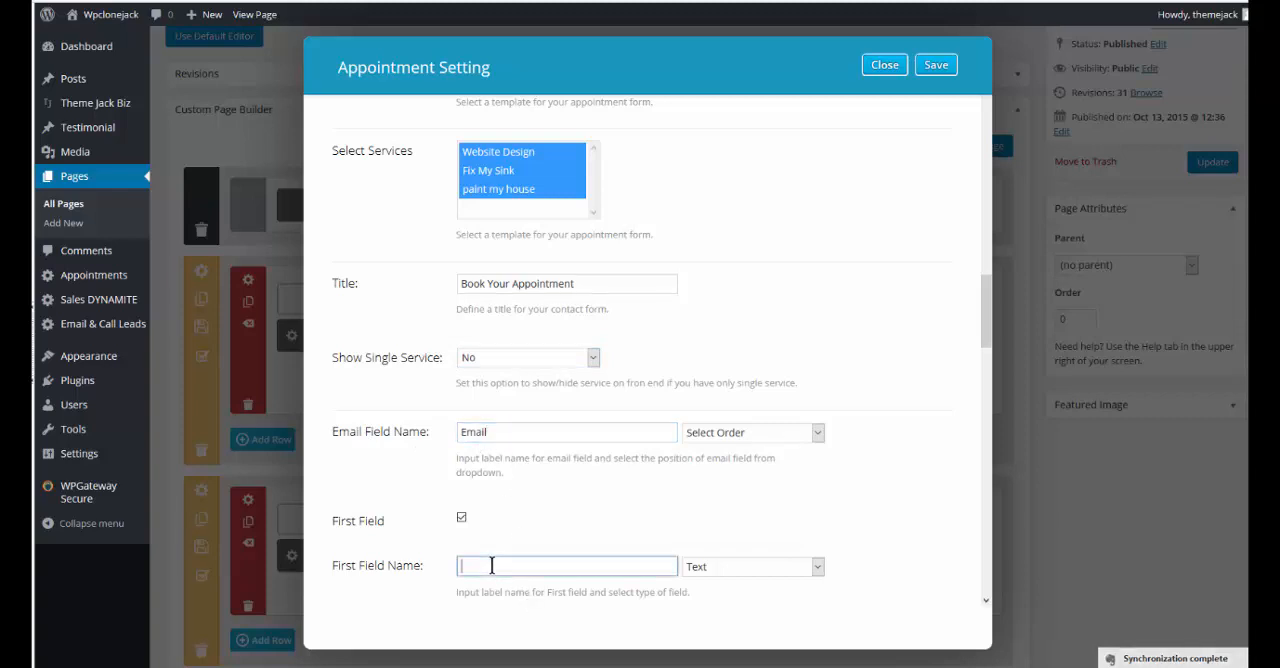
text(Name)
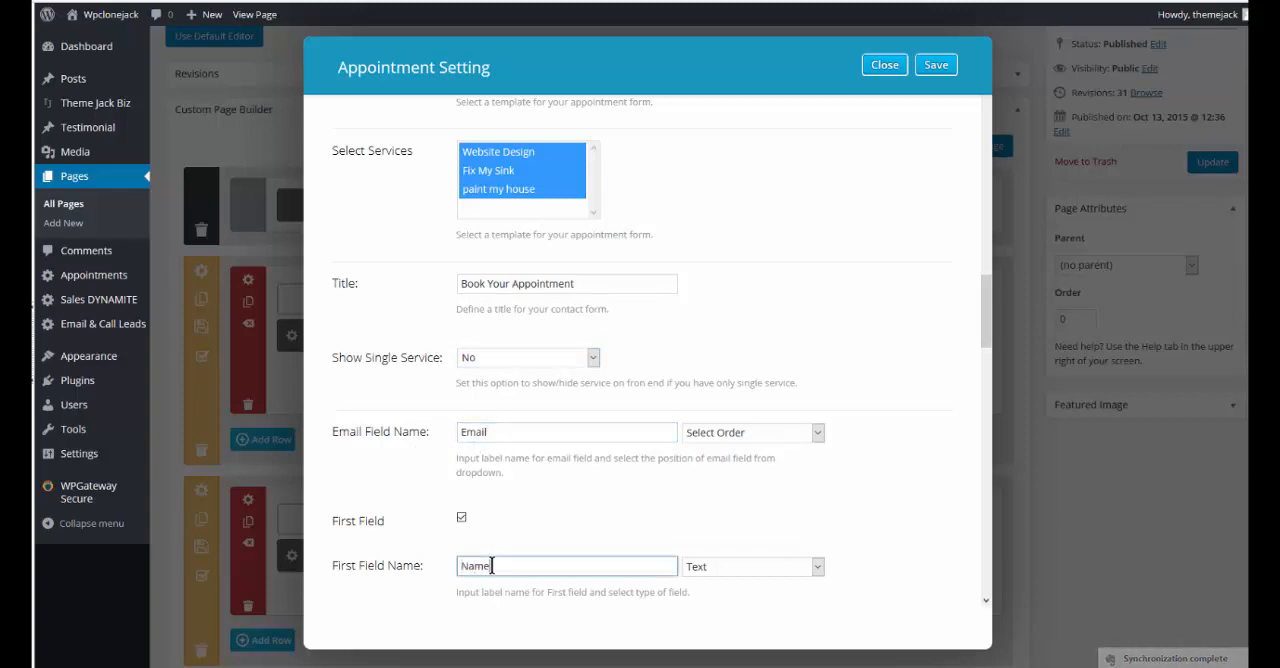
Label the appointment form's second field "Phone" and keep its type as Text
scroll(525, 535, down, 1)
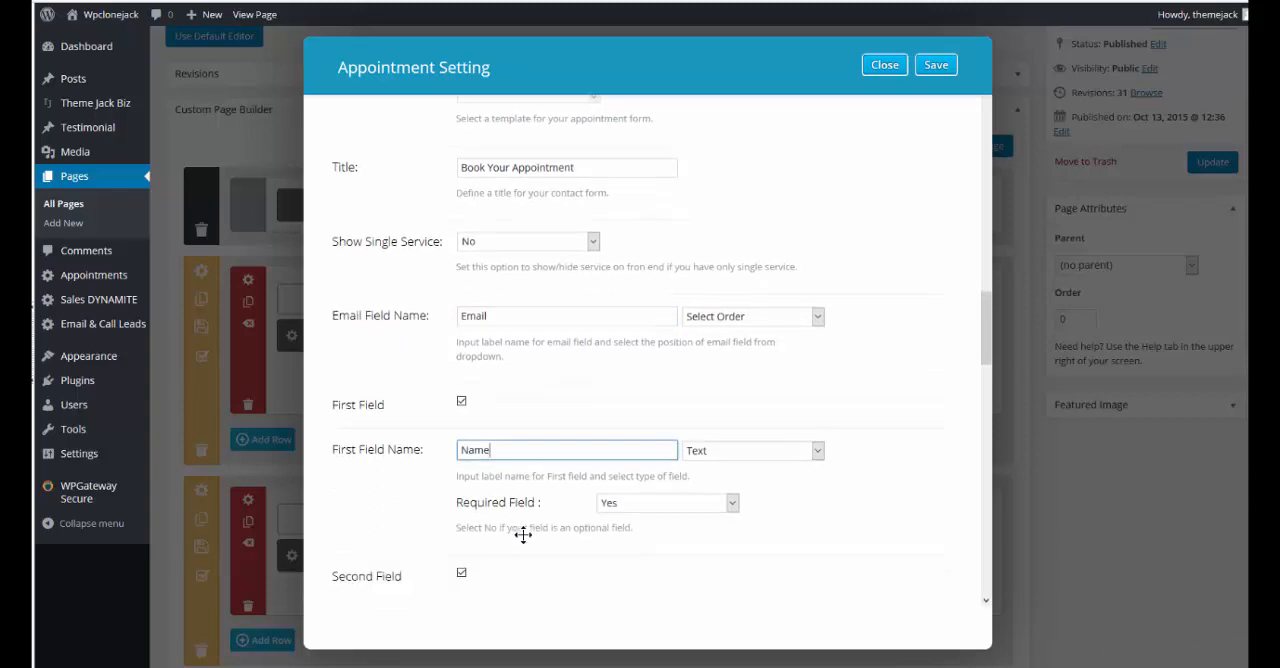
scroll(530, 590, down, 1)
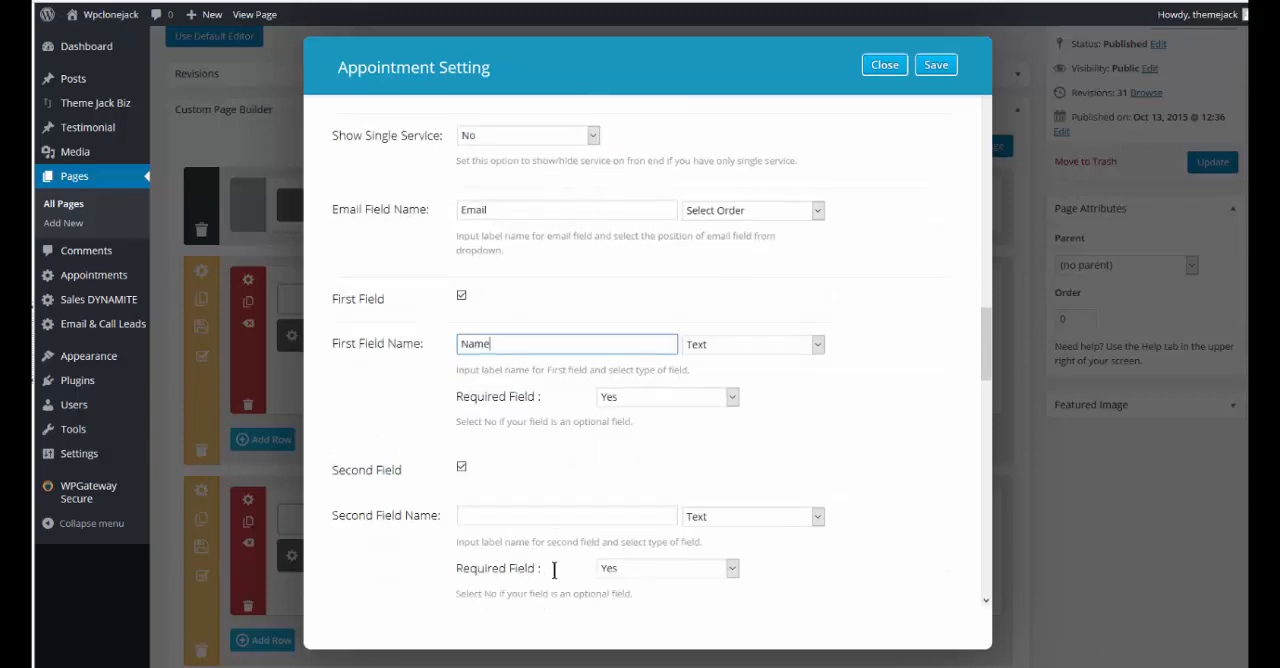
click(491, 504)
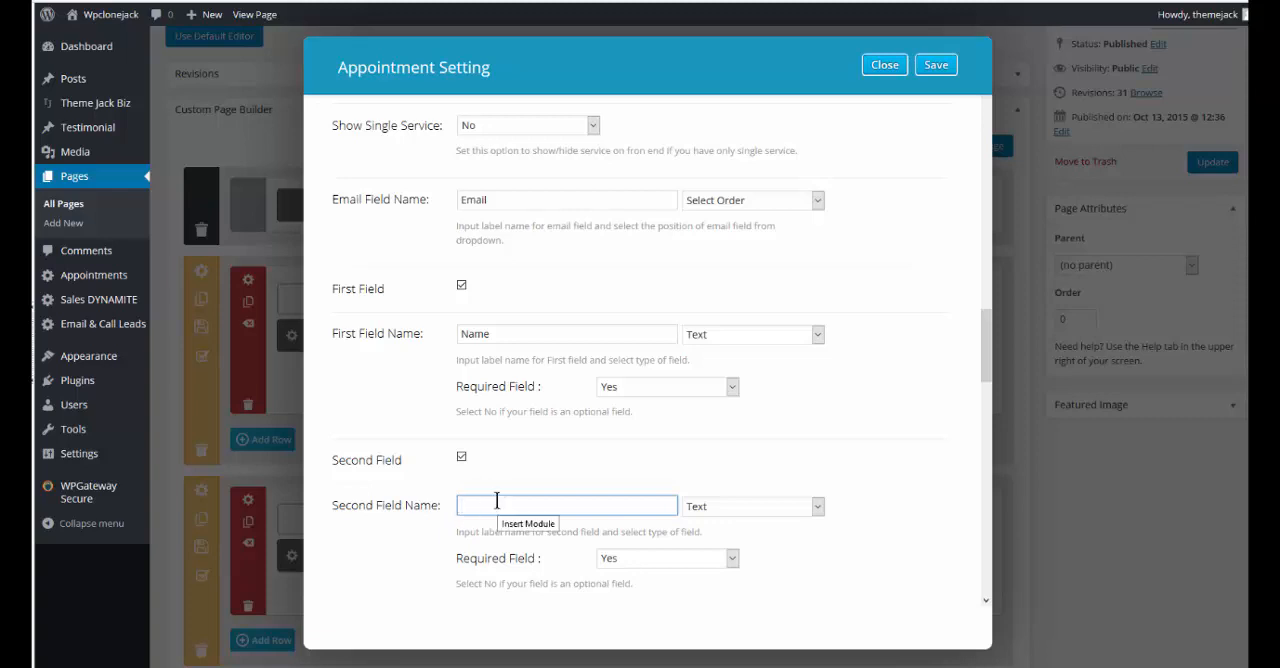
text(Phone)
scroll(500, 528, down, 1)
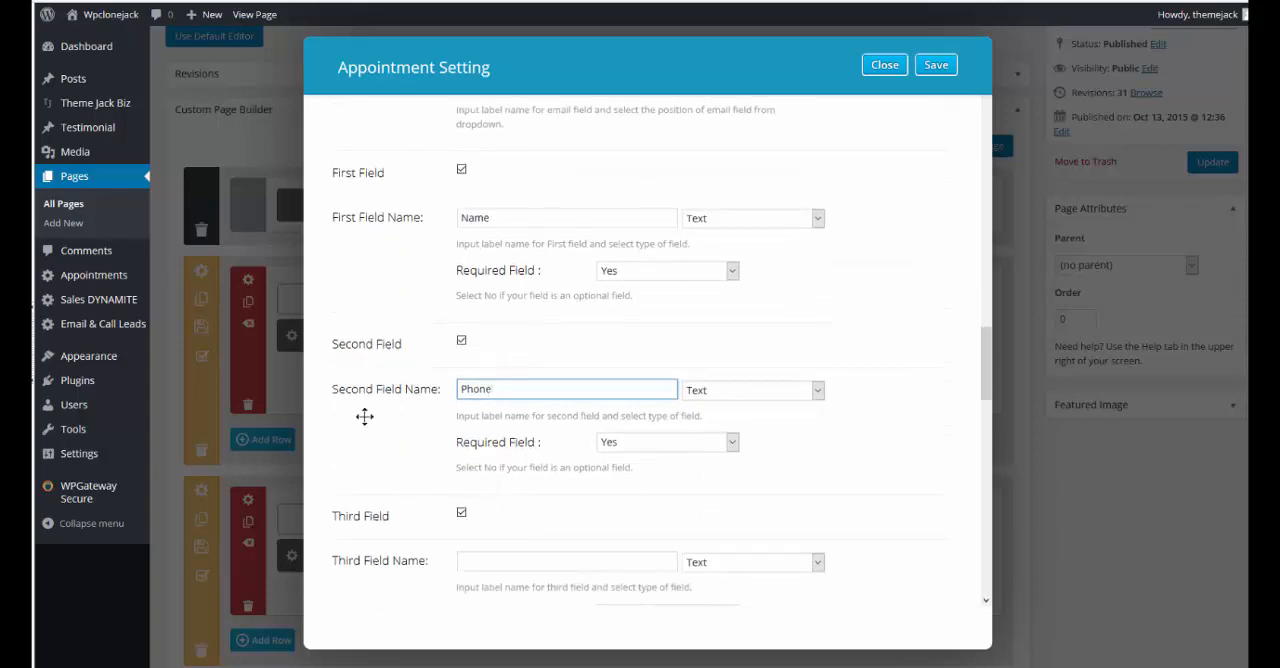
click(818, 391)
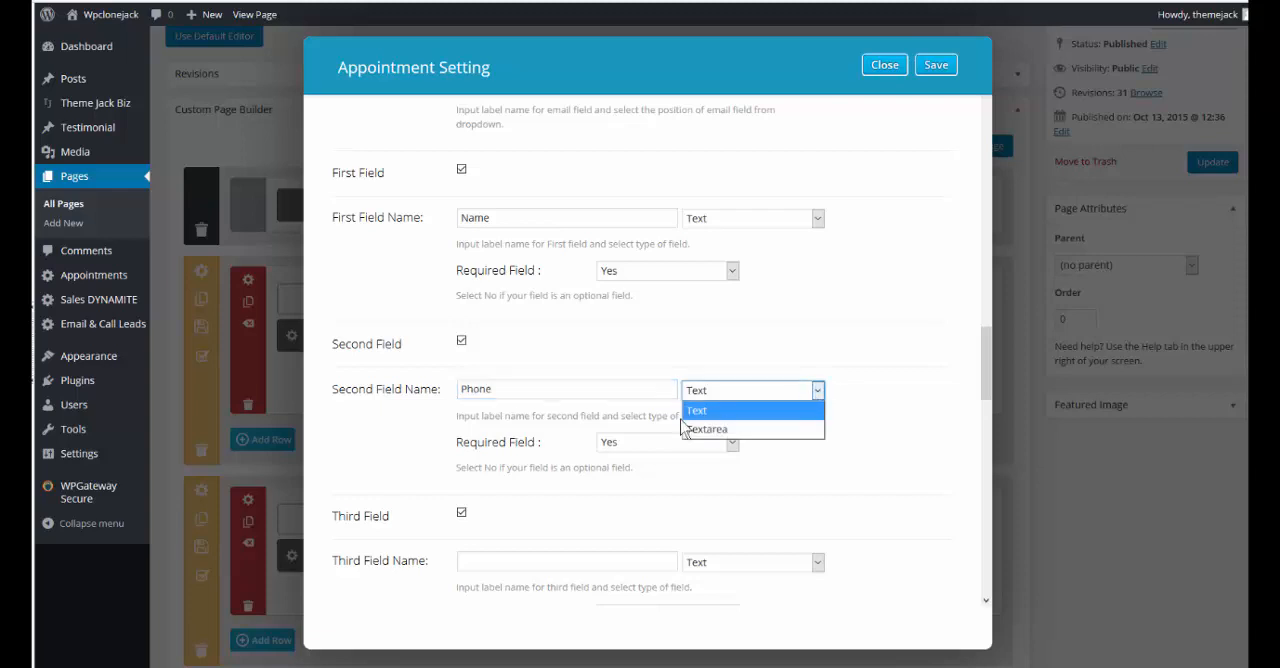
click(818, 392)
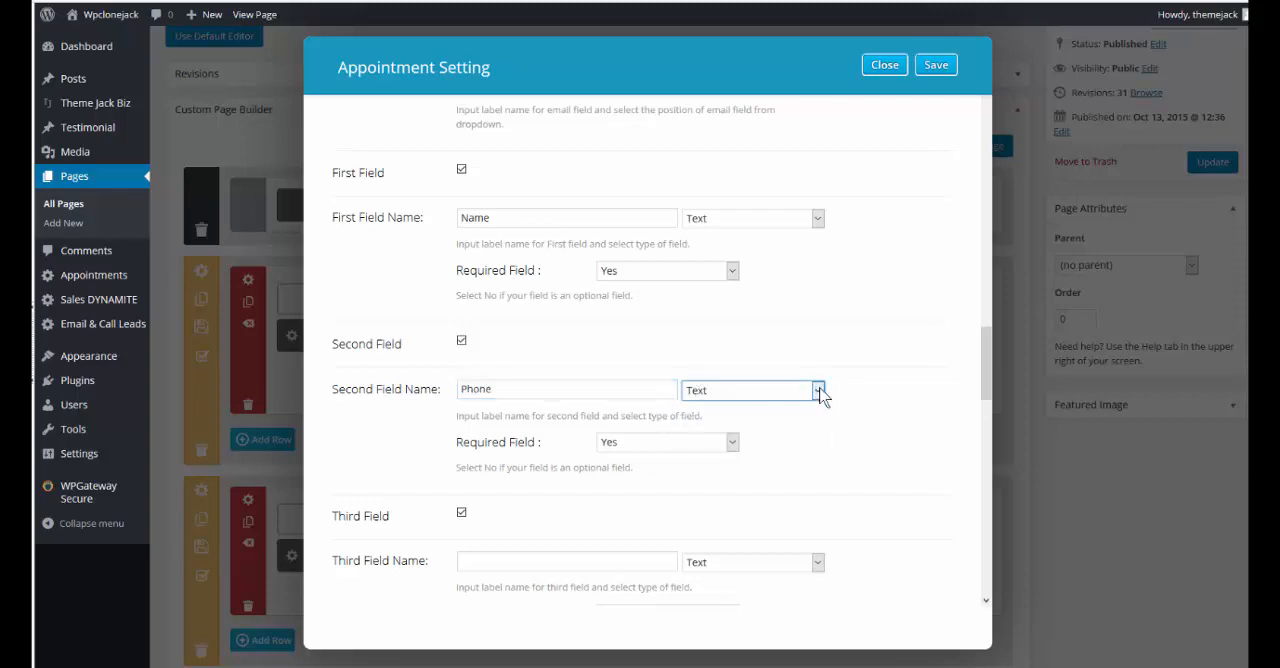
scroll(614, 477, down, 1)
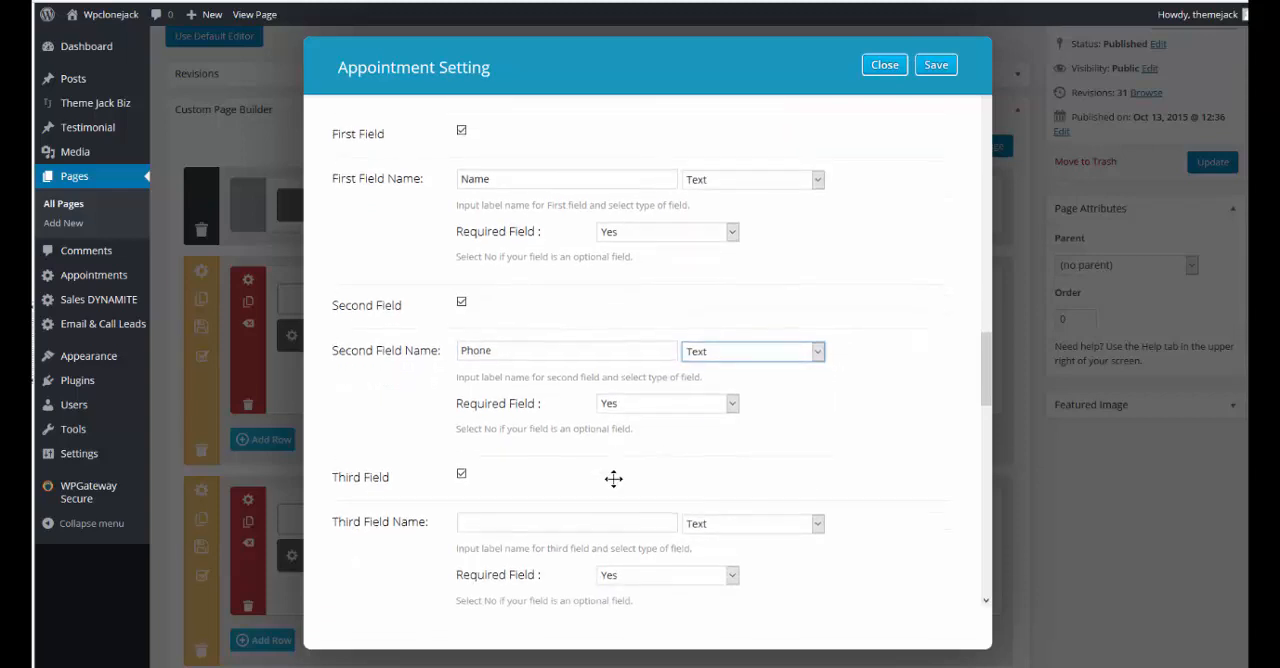
scroll(749, 461, down, 2)
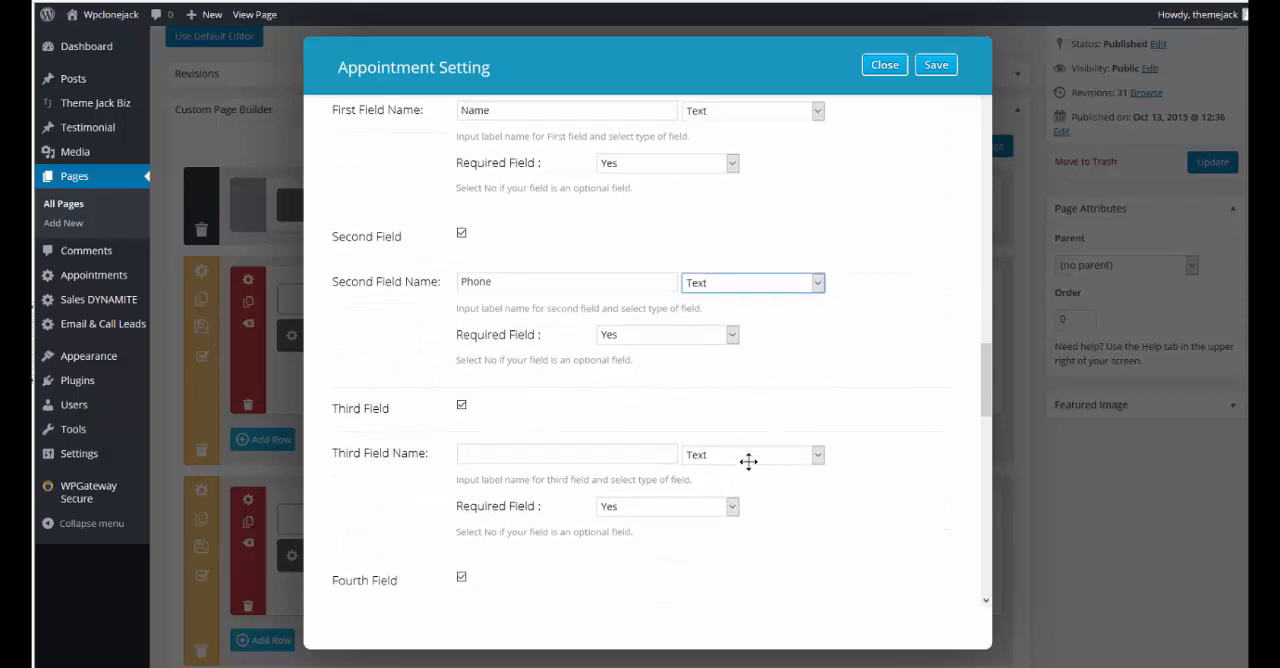
Disable the Third Field and the Fourth Field of the appointment form
click(485, 444)
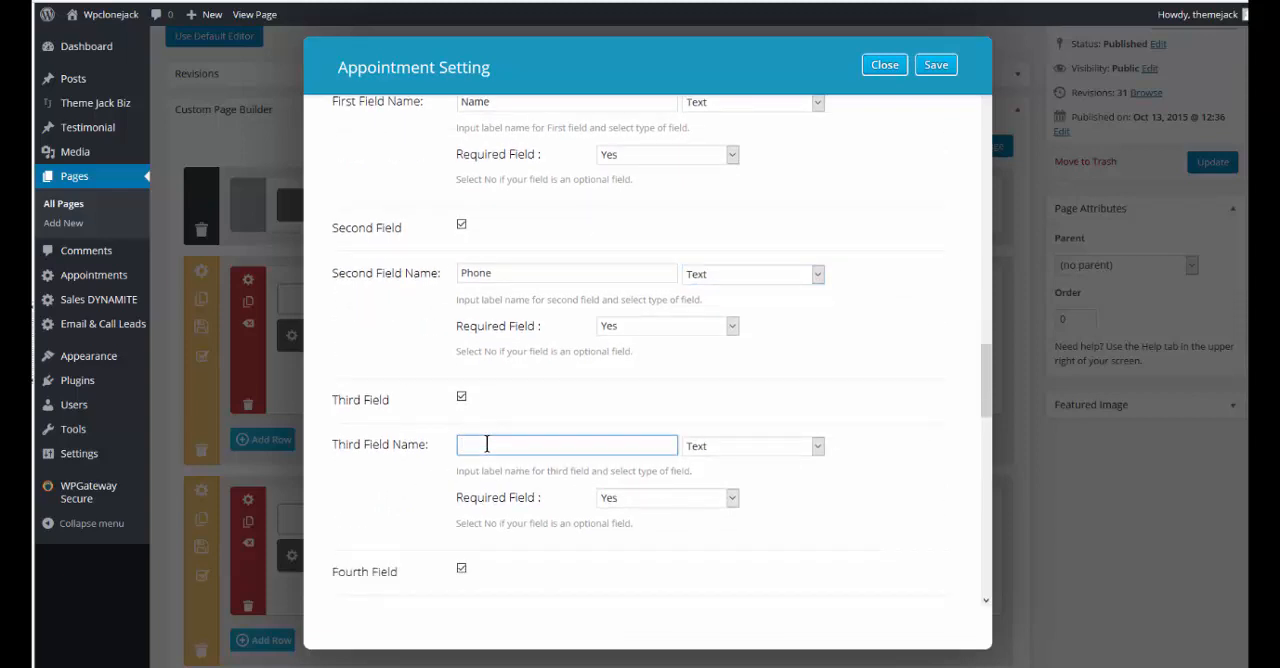
click(462, 398)
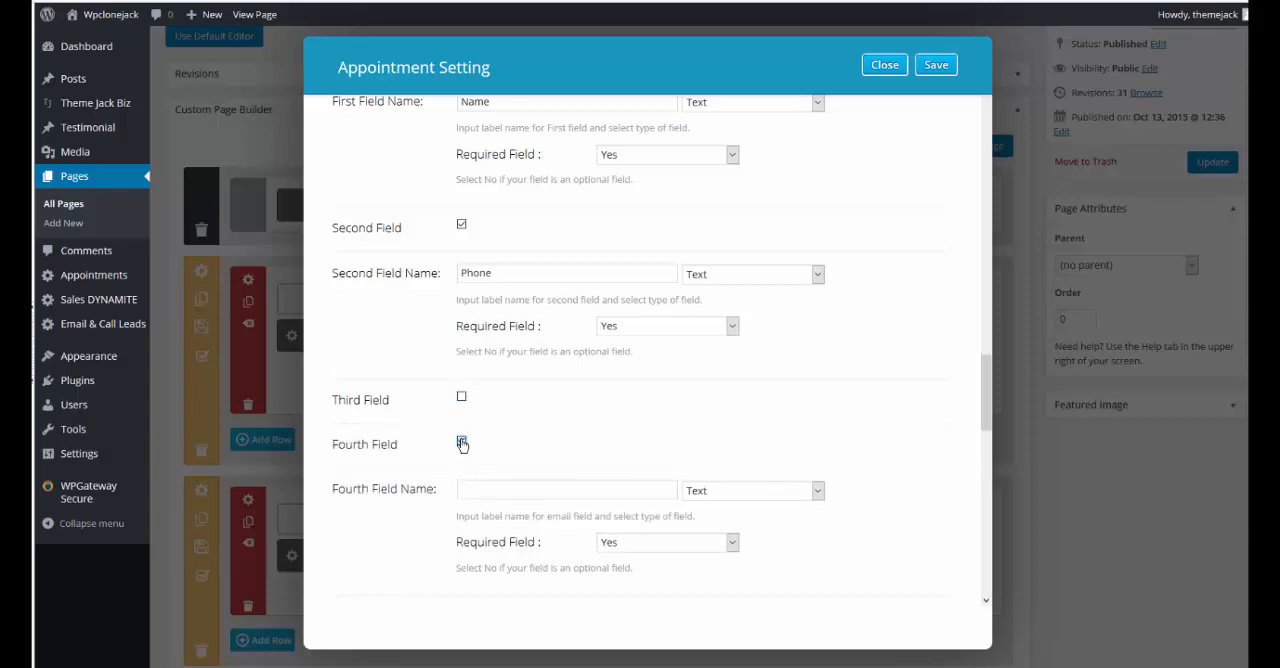
click(462, 444)
Change the appointment form's Service Title to "Set Appointment Date"
scroll(606, 429, down, 1)
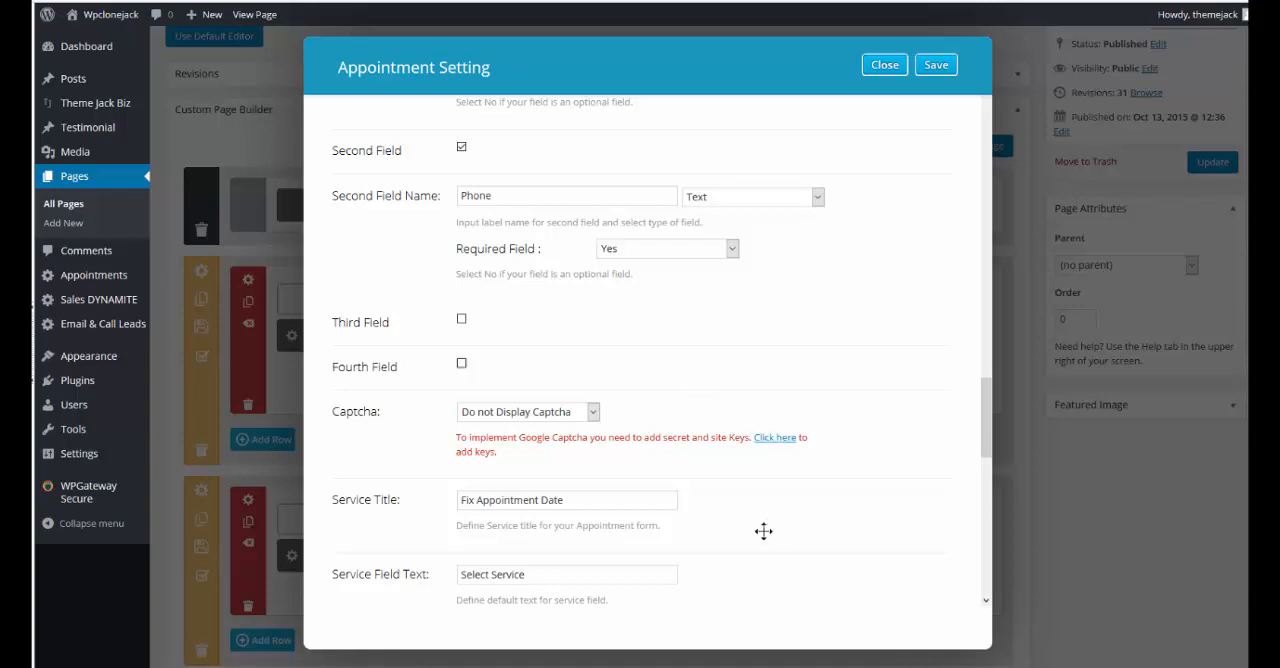
scroll(691, 500, down, 2)
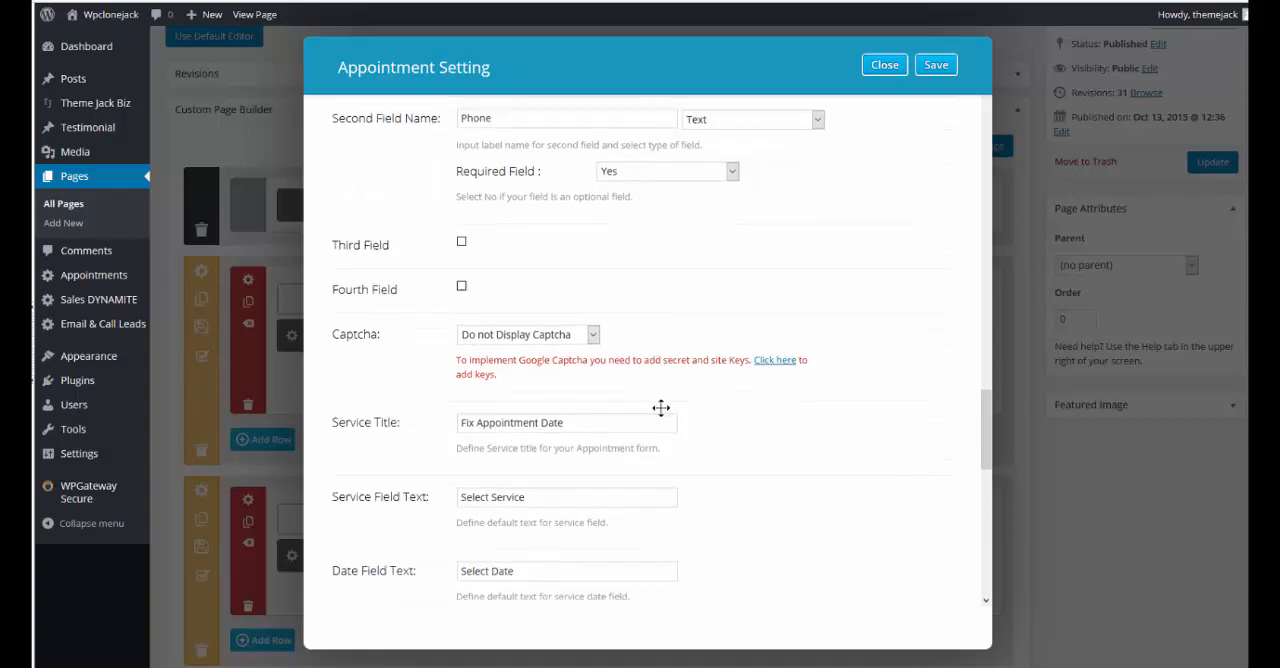
click(573, 424)
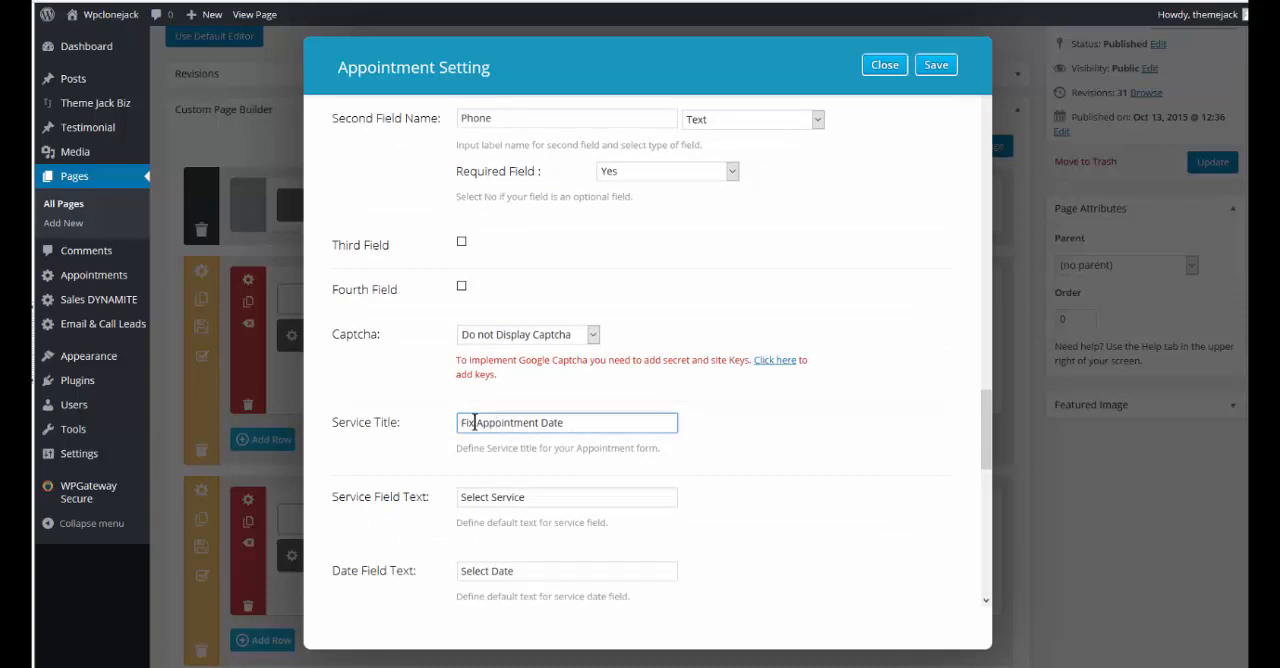
drag(475, 422, 446, 423)
text(Set)
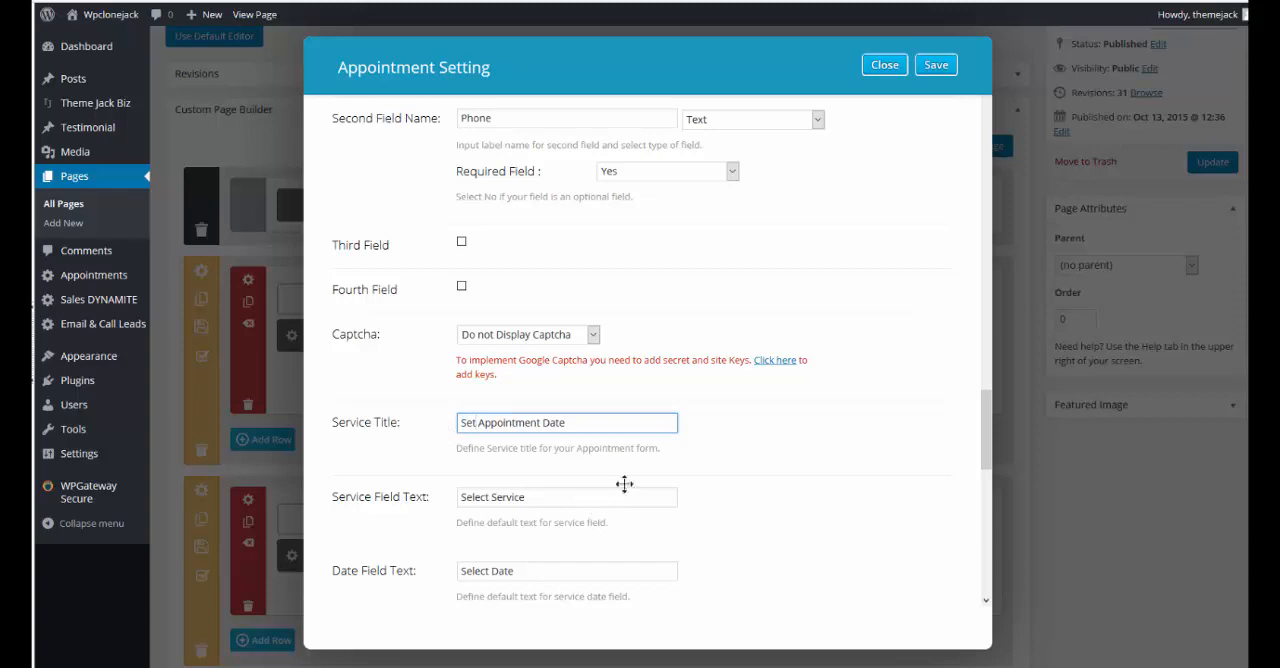
Set Theme Mail Server to Yes and keep the On Success action as Show Messages On Top
scroll(620, 485, down, 1)
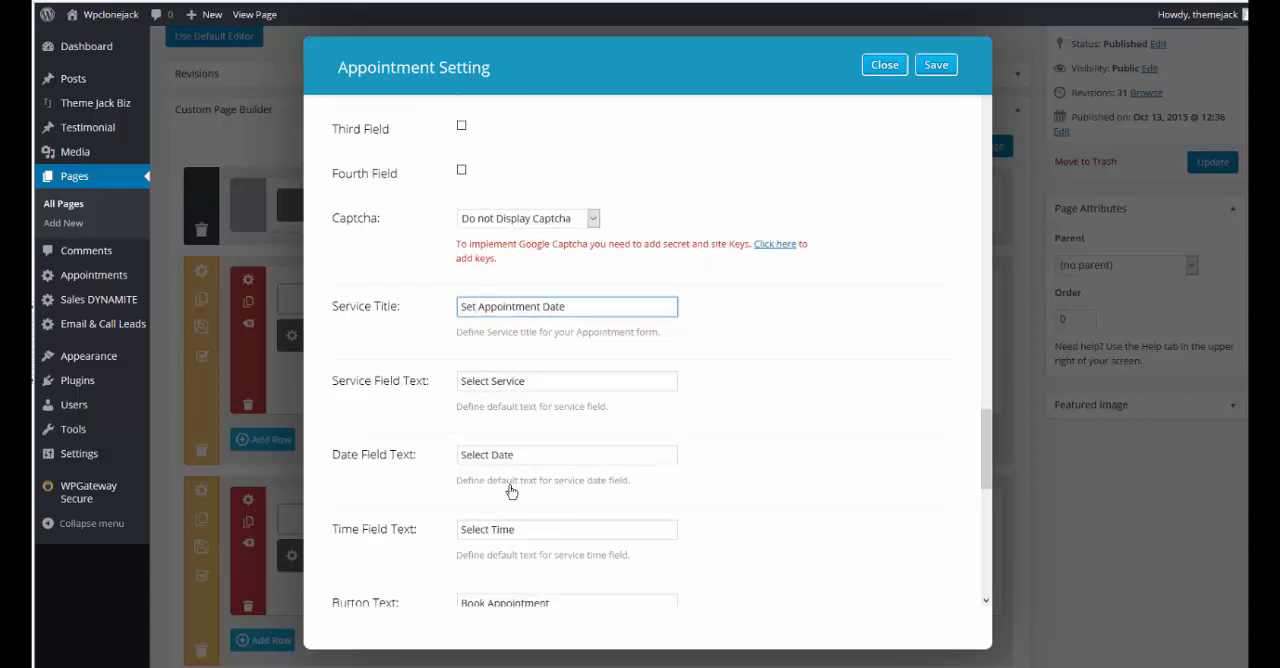
scroll(575, 486, down, 1)
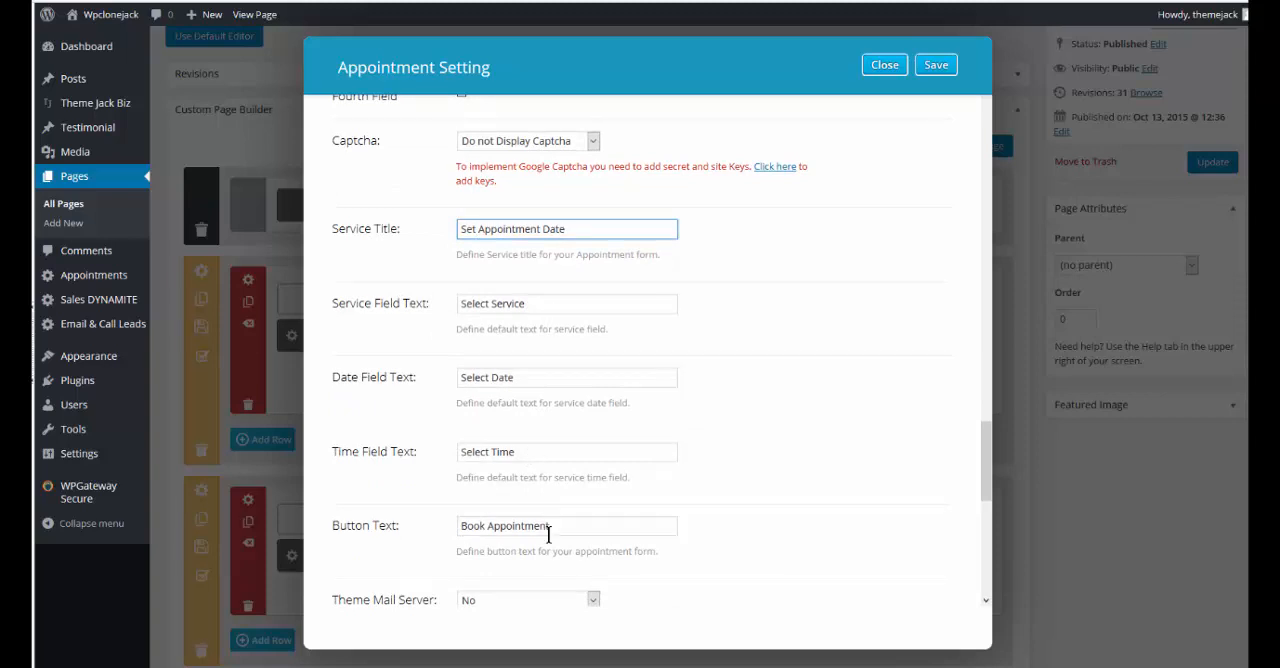
scroll(548, 535, down, 1)
scroll(600, 486, down, 2)
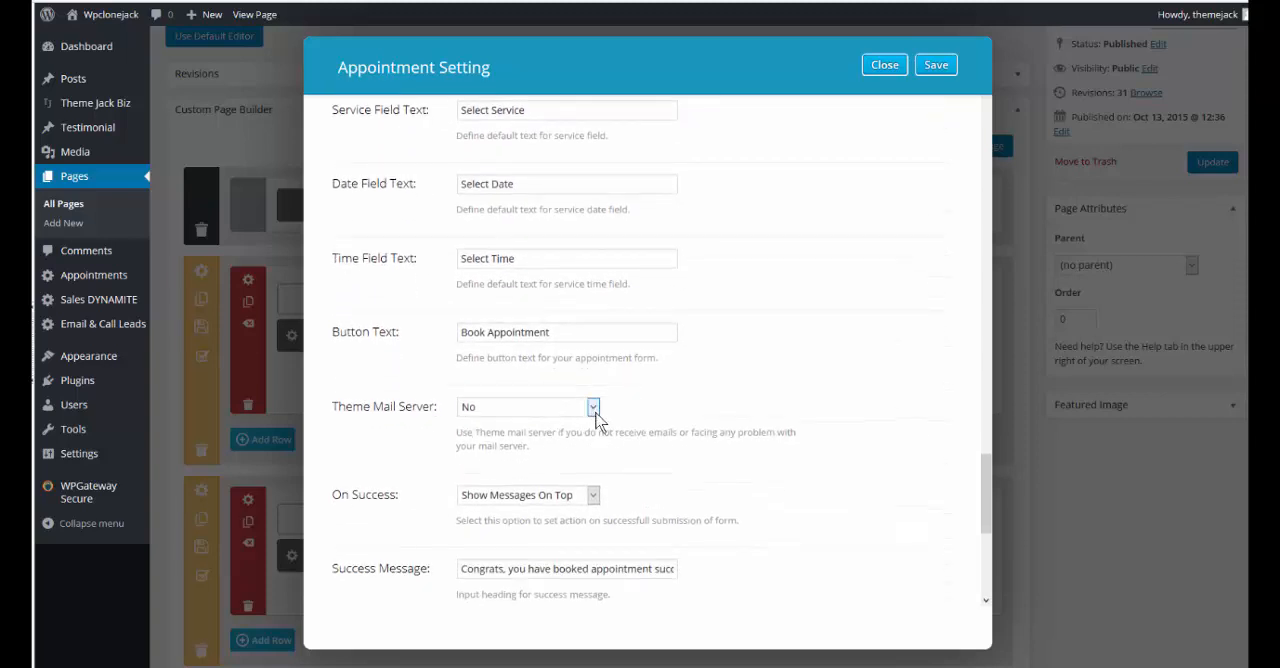
click(593, 408)
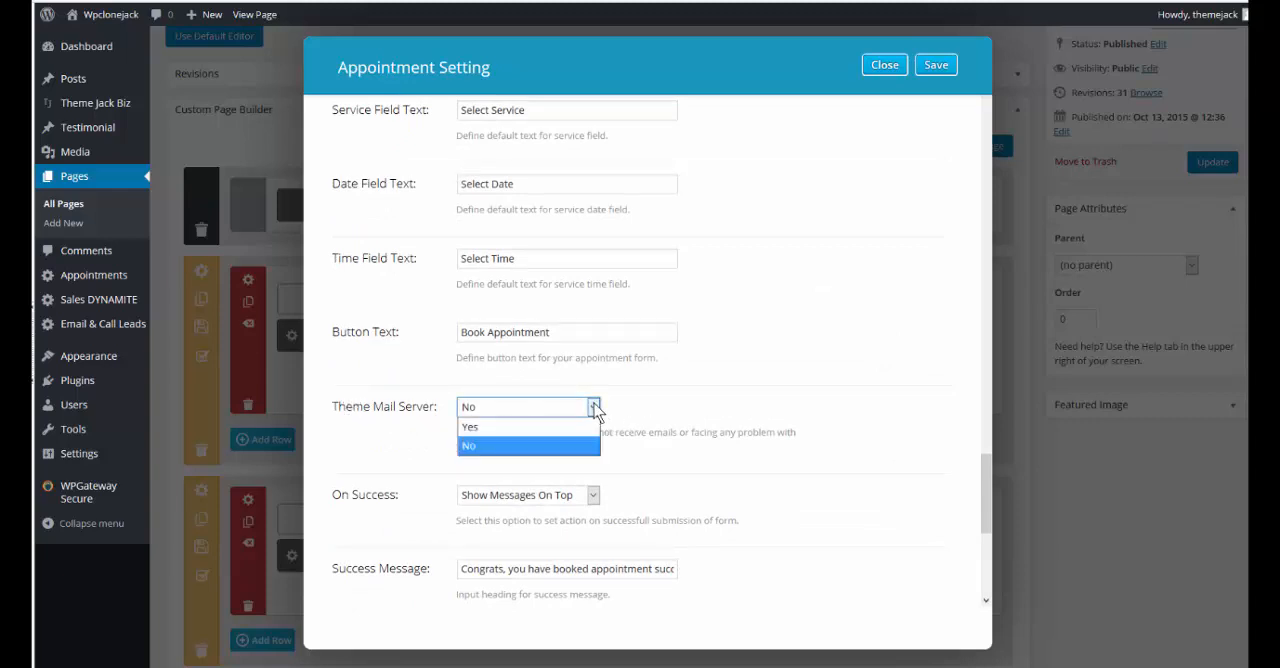
click(476, 430)
click(594, 496)
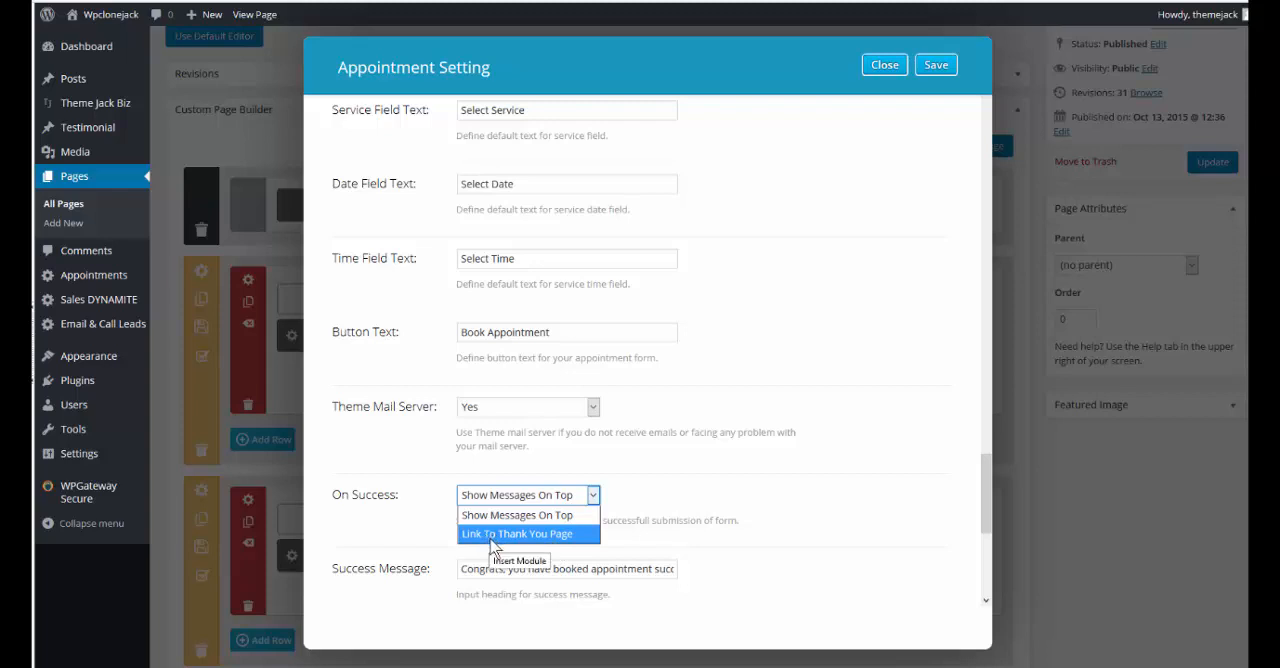
click(567, 516)
Check which Service Provider options the appointment form offers, without selecting one
scroll(735, 439, down, 1)
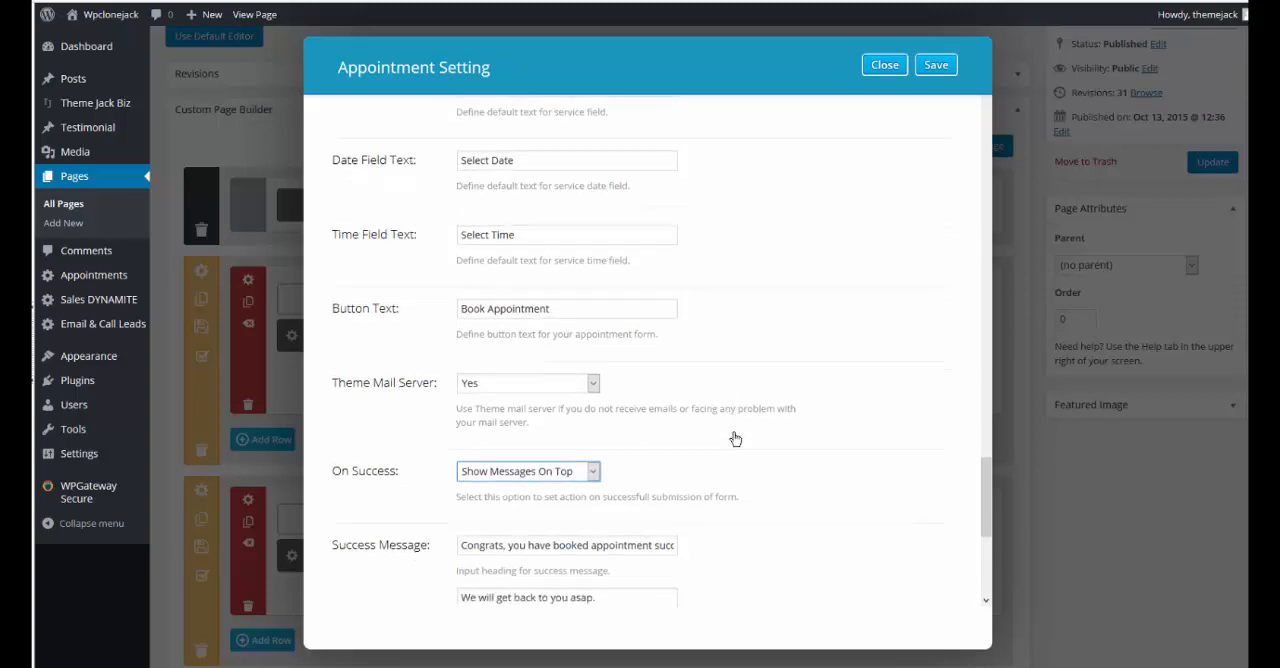
scroll(735, 439, down, 3)
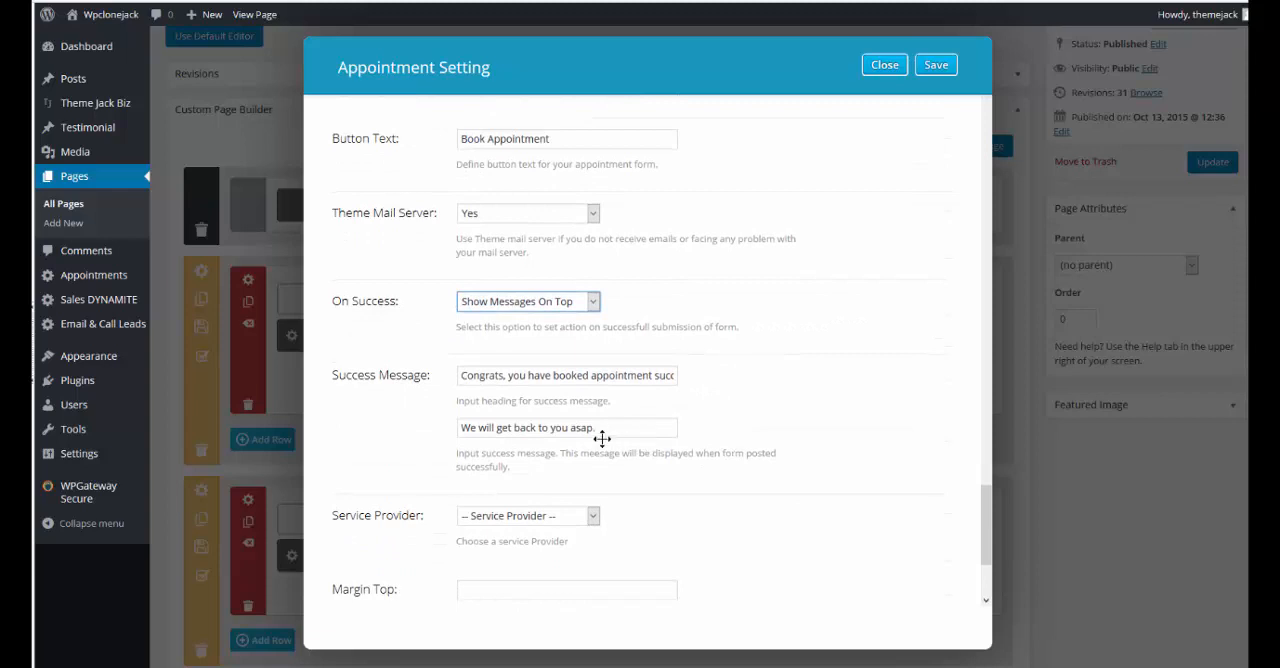
scroll(602, 438, down, 2)
click(593, 400)
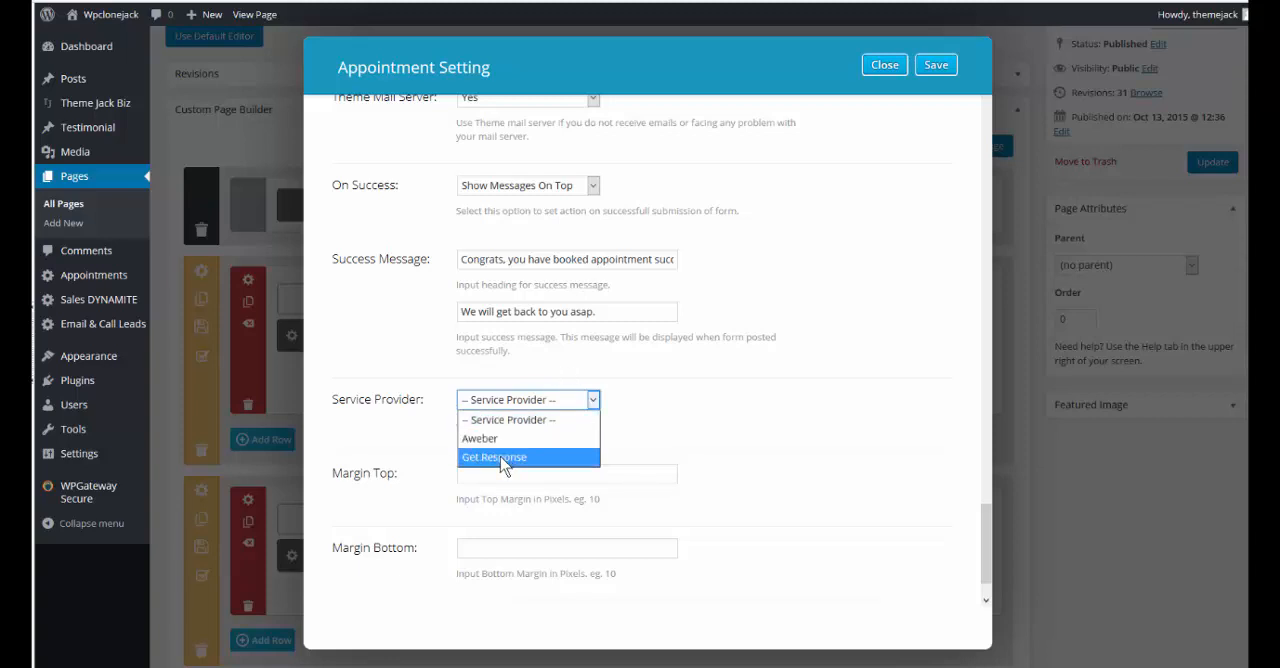
click(684, 437)
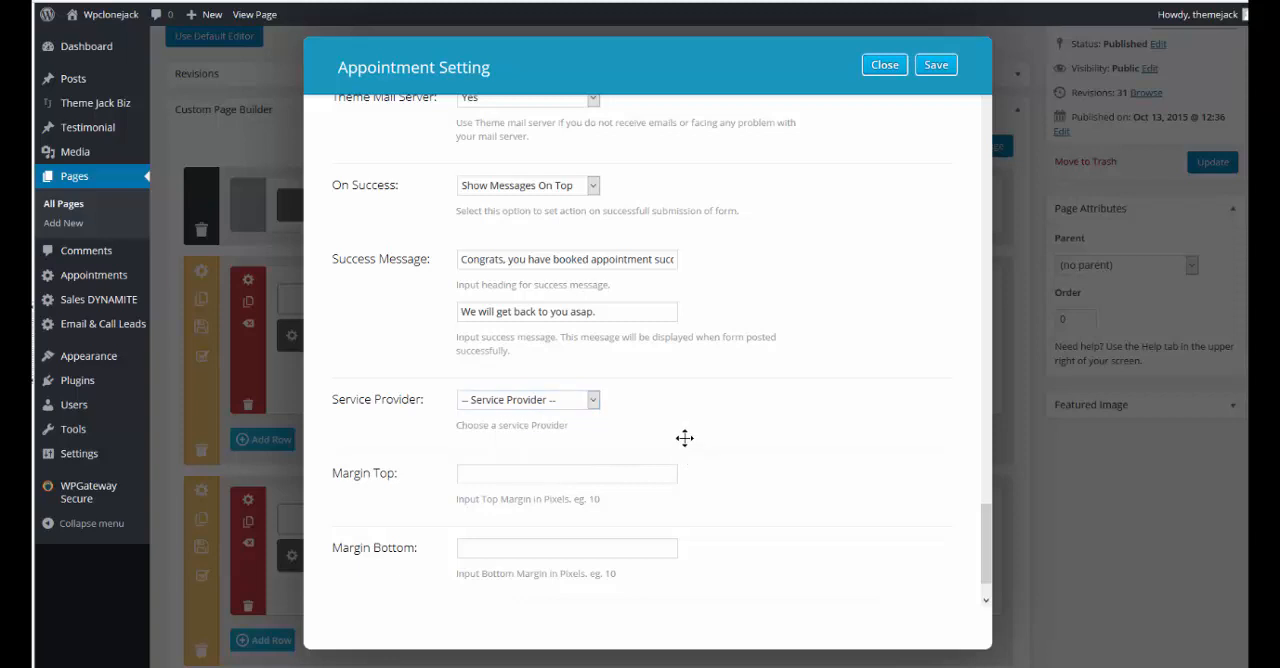
Save the appointment module's settings and update the Home page
scroll(706, 486, down, 1)
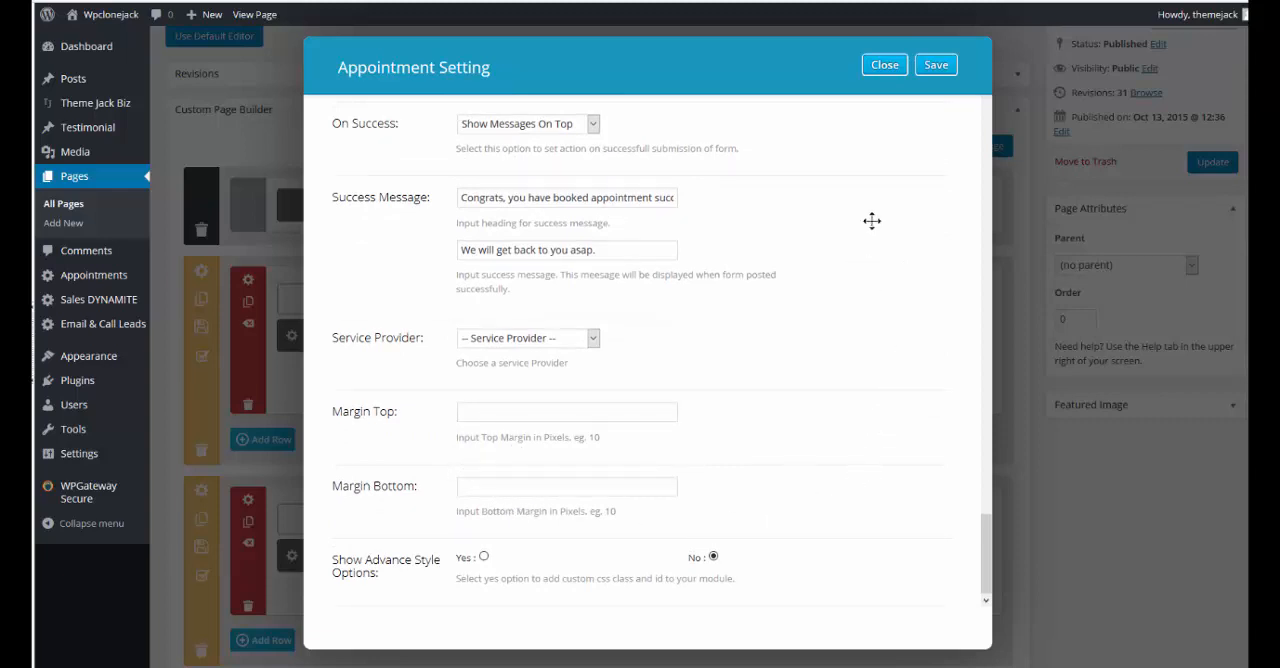
click(936, 66)
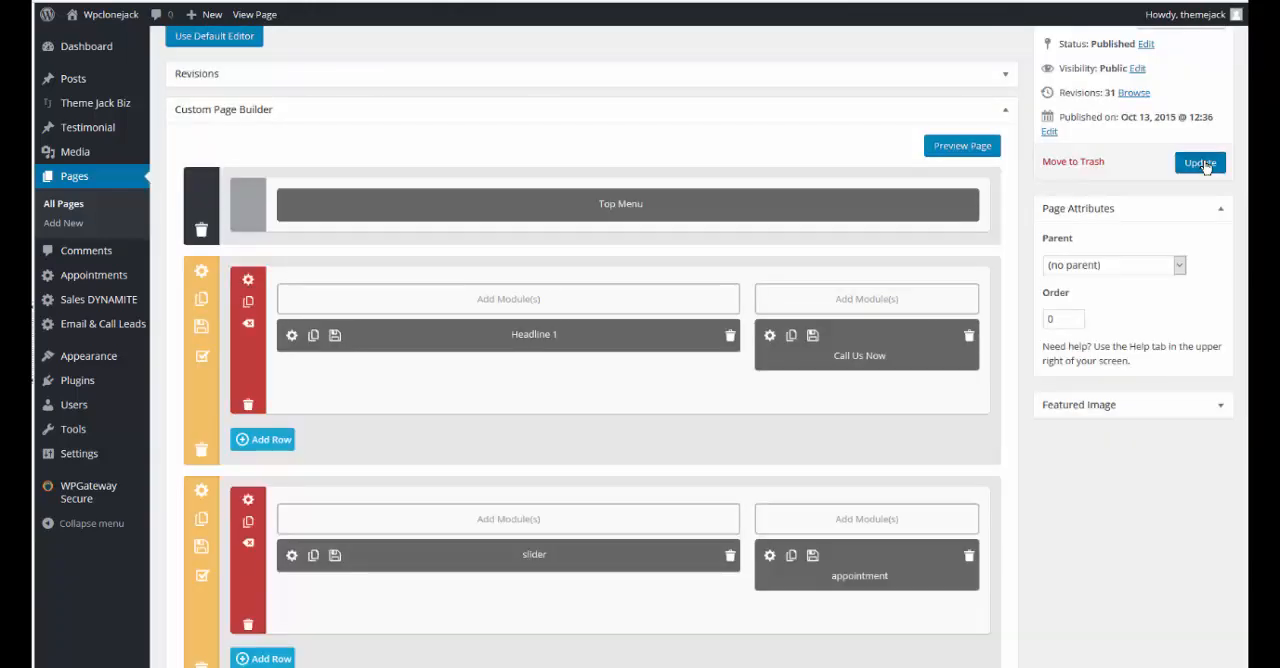
click(1211, 162)
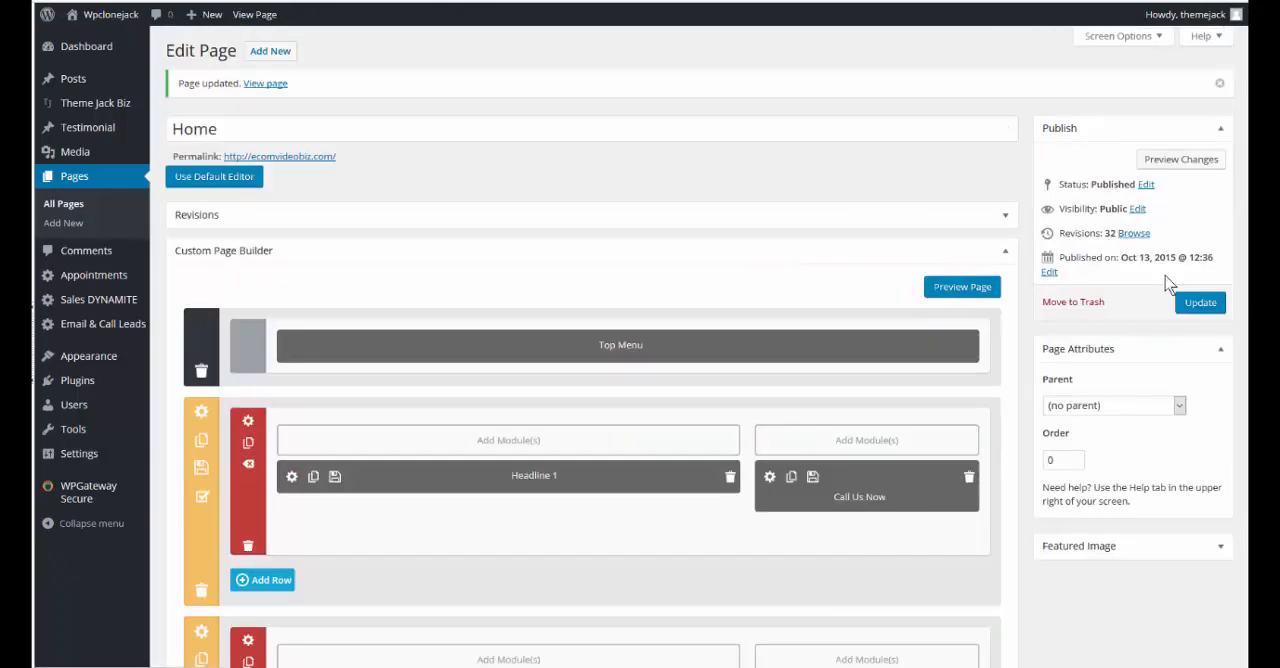
Preview the page changes and fill in the booking form with the customer's e-mail, name and phone number
click(1184, 163)
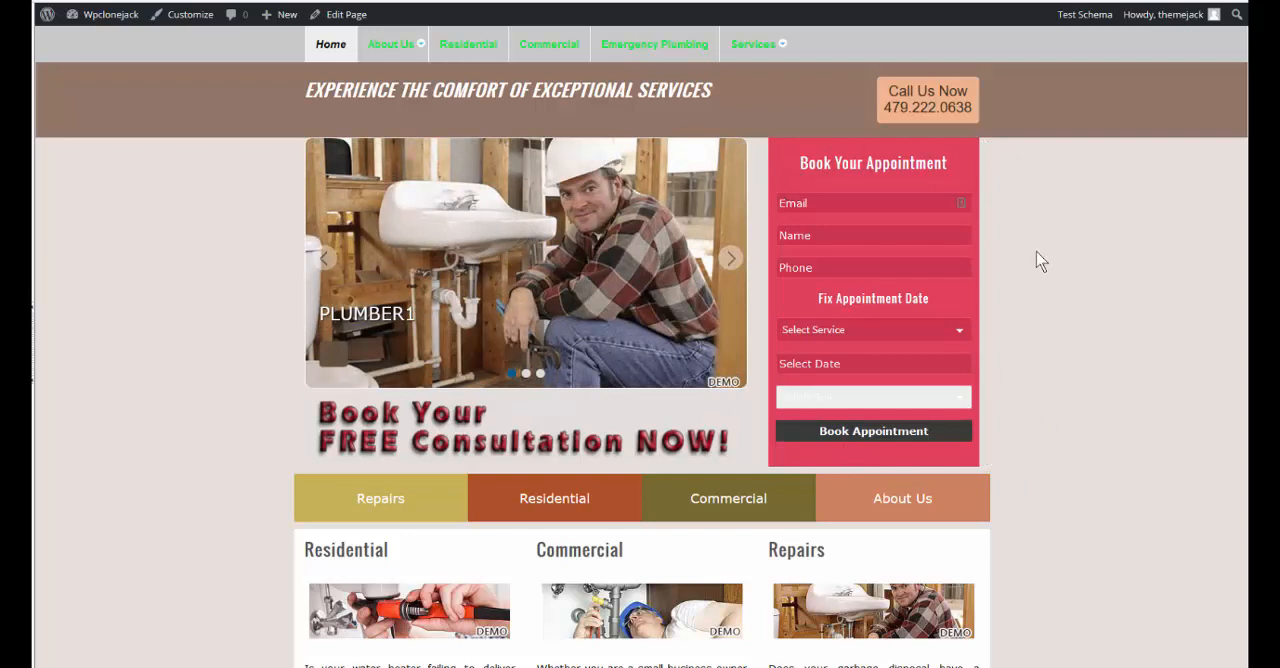
click(823, 204)
text(J)
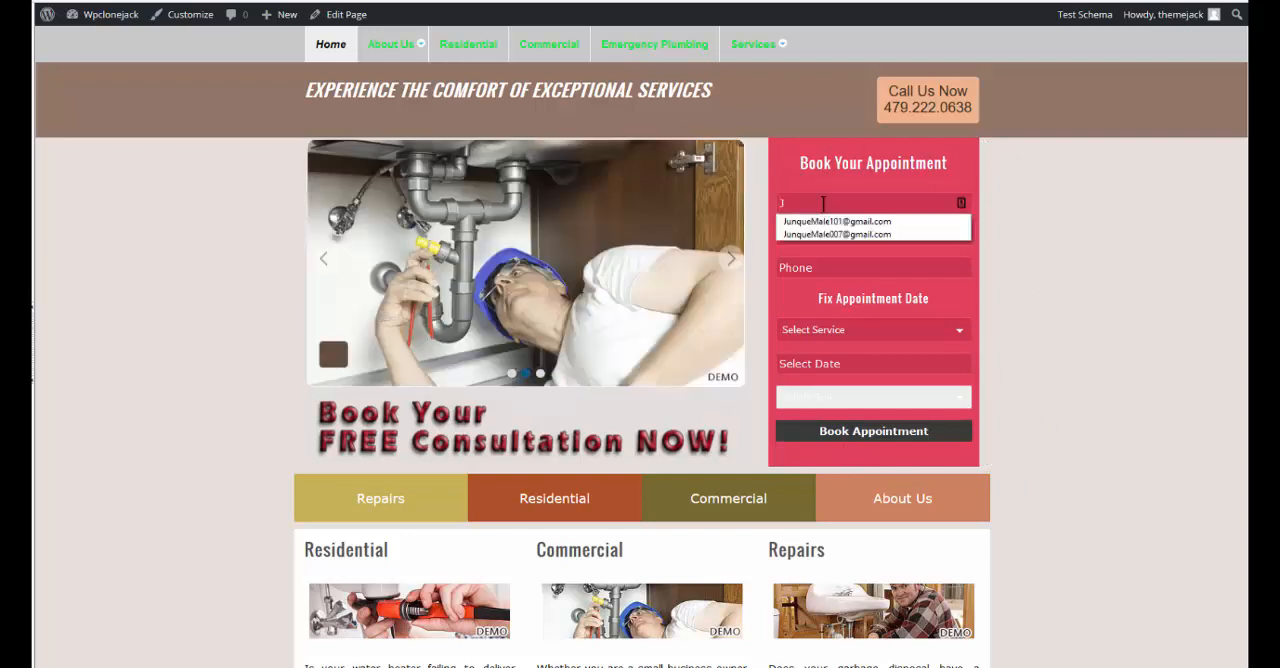
click(866, 236)
Choose Fix My Sink as the service in the booking form
click(959, 331)
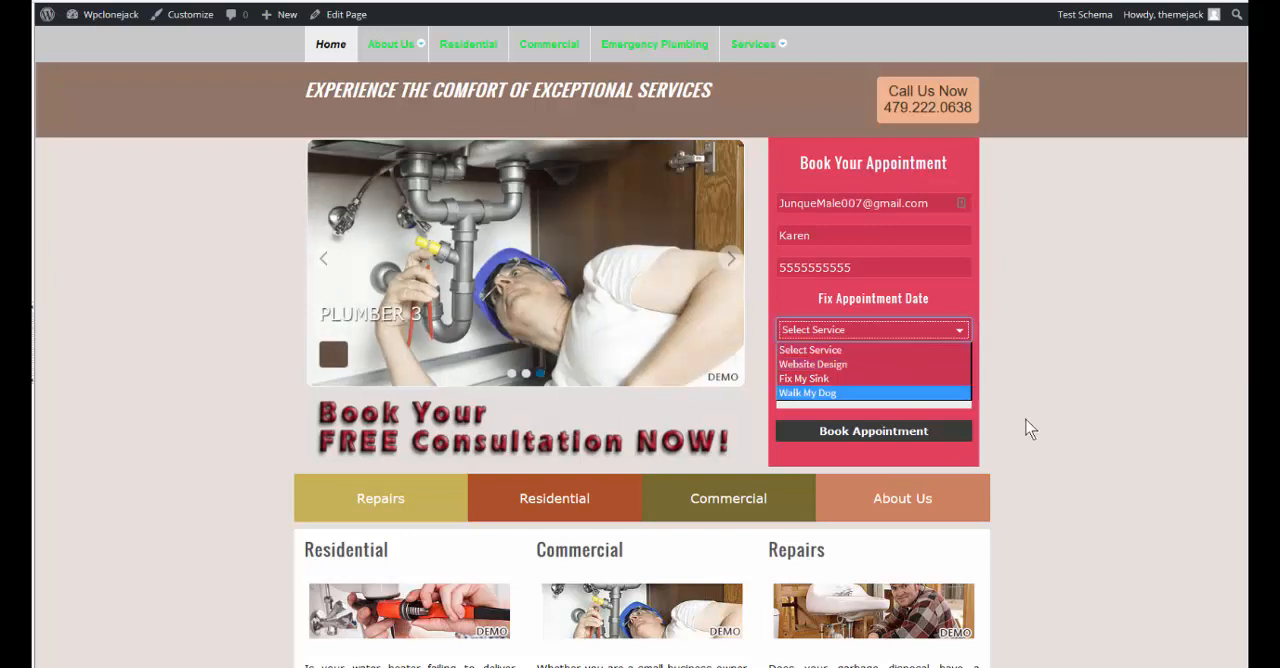
click(1040, 396)
click(961, 332)
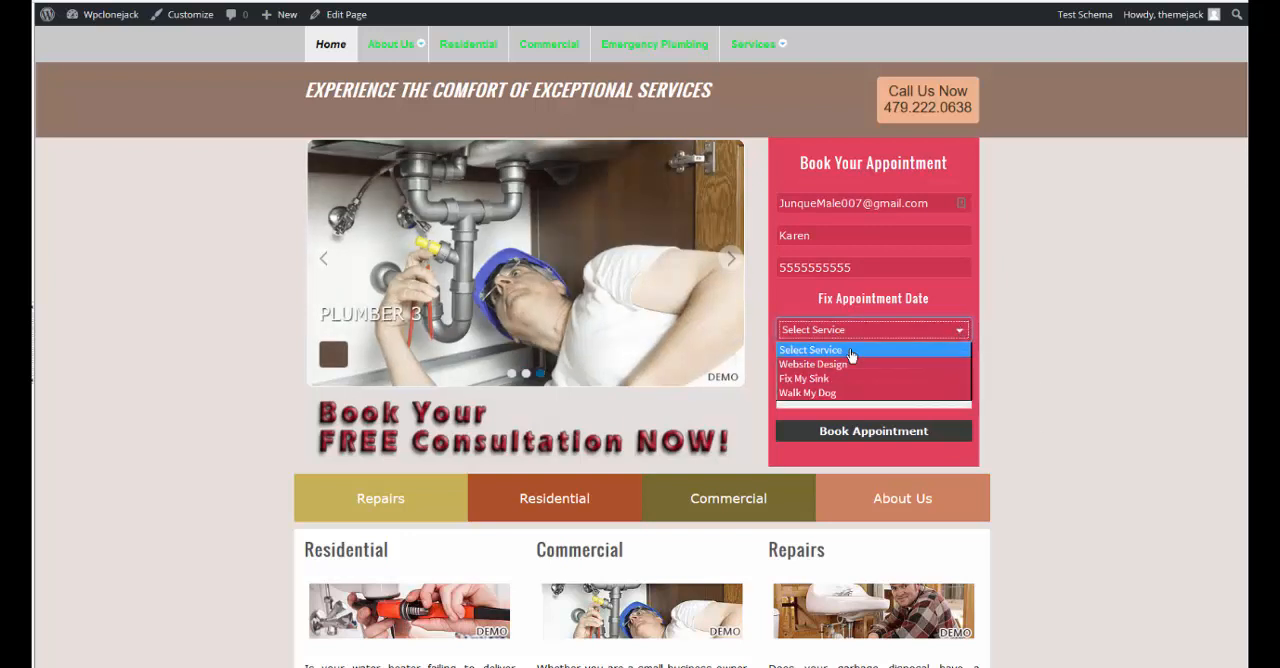
click(796, 380)
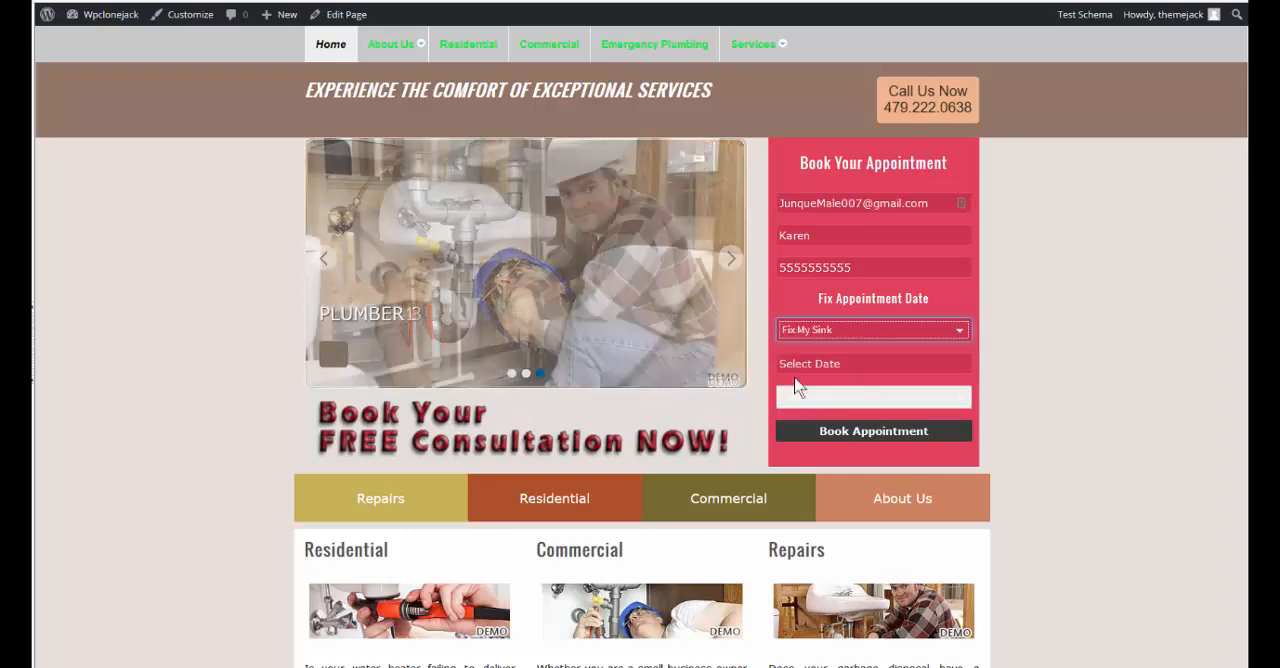
Set the appointment to 05/13/2016 at 11:00 and submit the booking
click(849, 364)
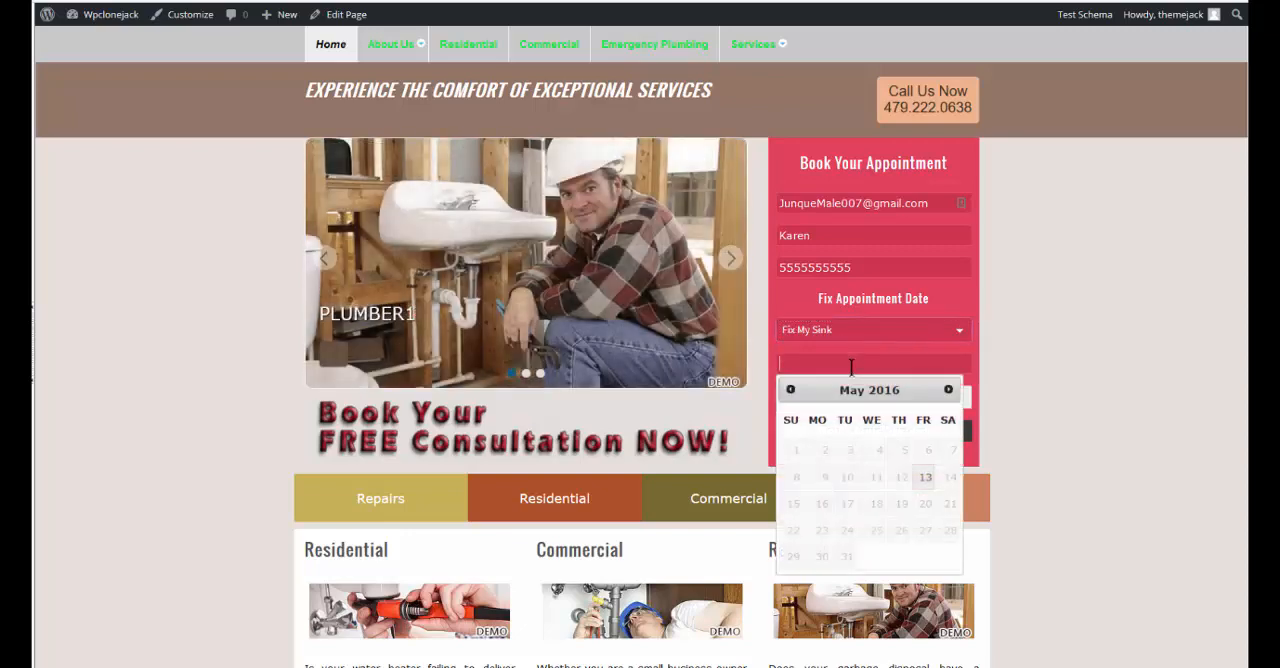
click(928, 477)
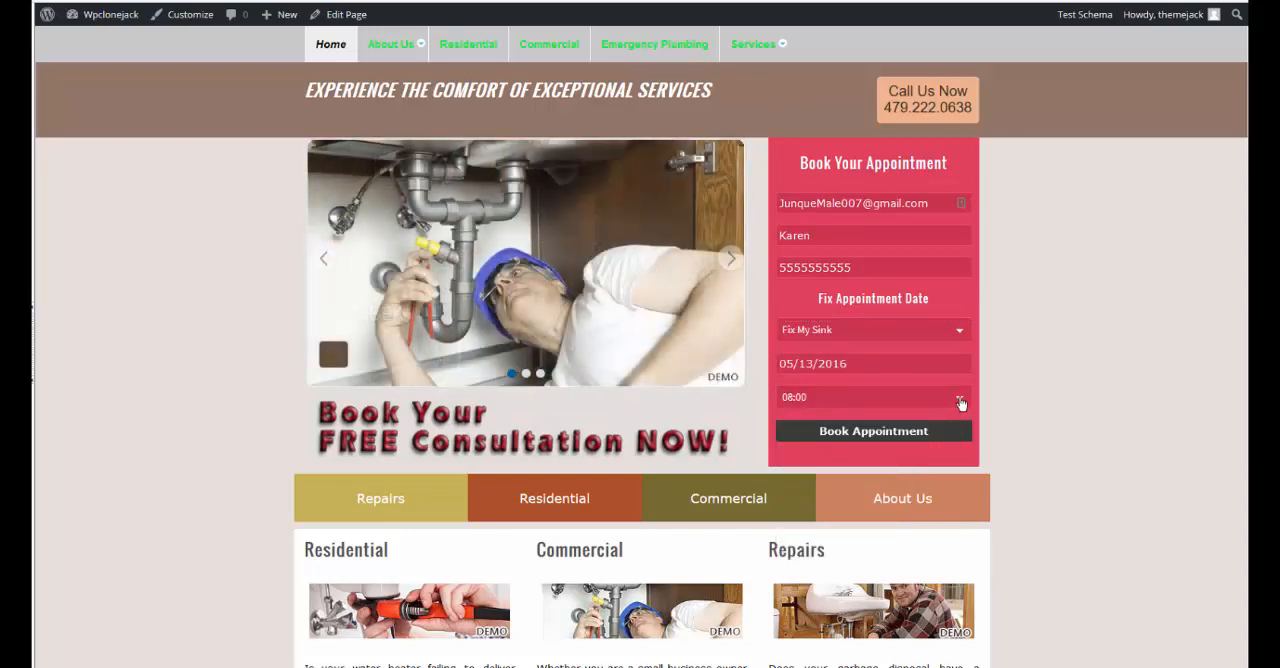
click(958, 401)
click(795, 445)
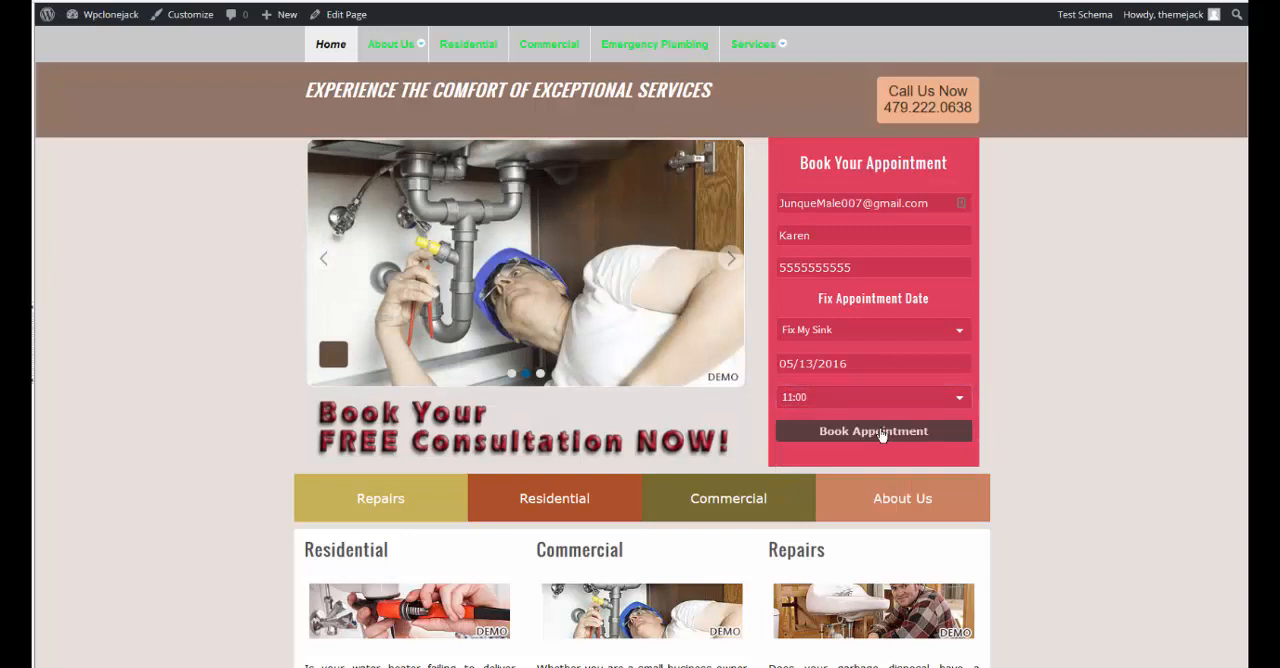
click(881, 433)
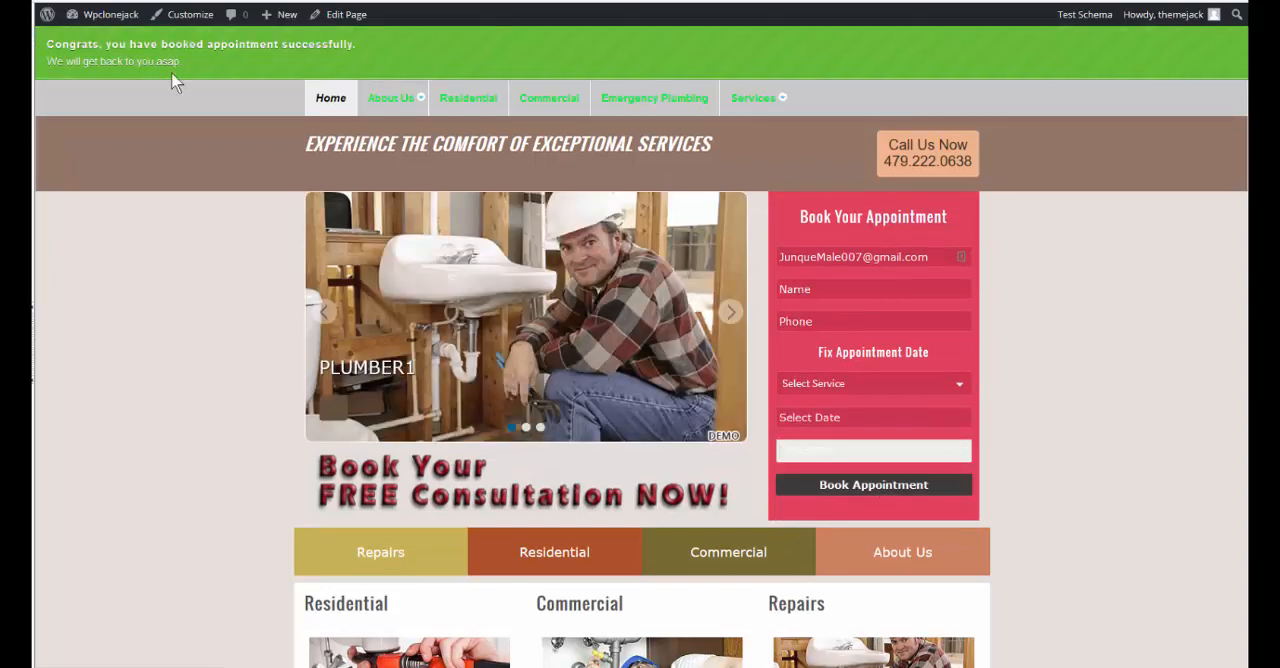